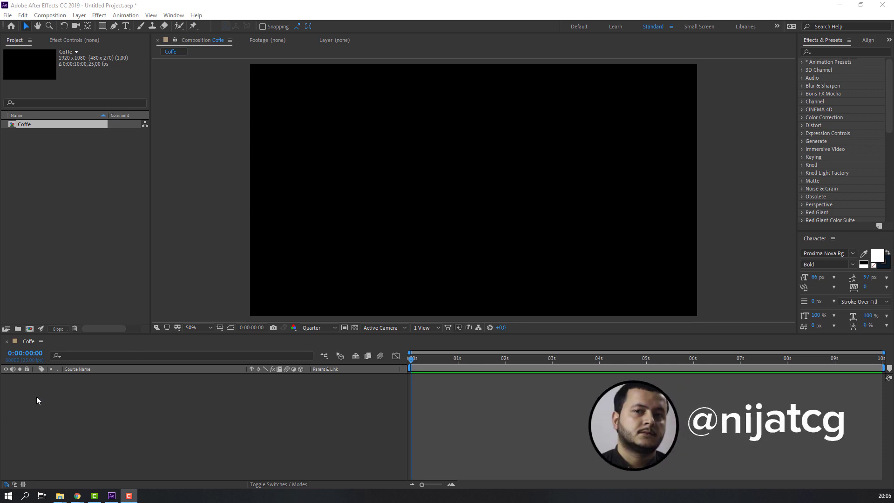
# - Create a white 1920x1080 solid layer named E3D in the Coffe composition
pyautogui.rightClick(75, 397)
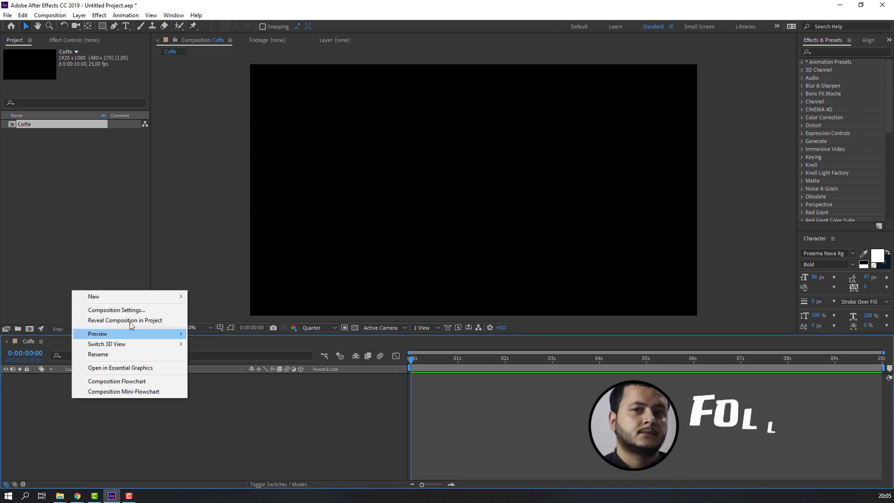
pyautogui.moveTo(131, 297)
pyautogui.click(209, 321)
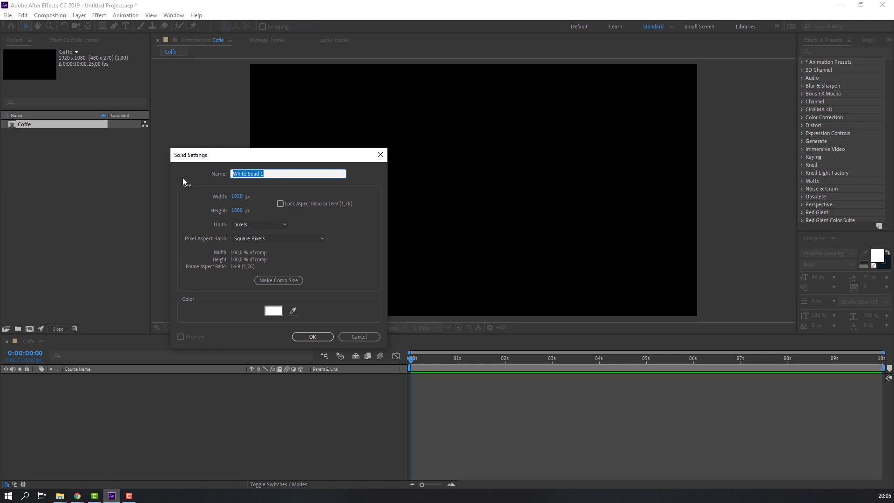
pyautogui.write('E3D')
pyautogui.click(303, 332)
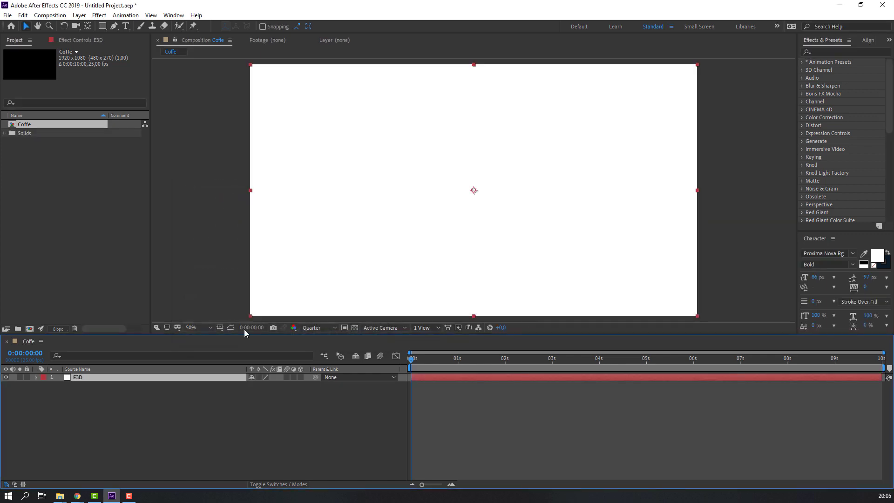
# - Apply Video Copilot's Element effect to the E3D layer and open its Scene Setup
pyautogui.click(99, 15)
pyautogui.moveTo(186, 499)
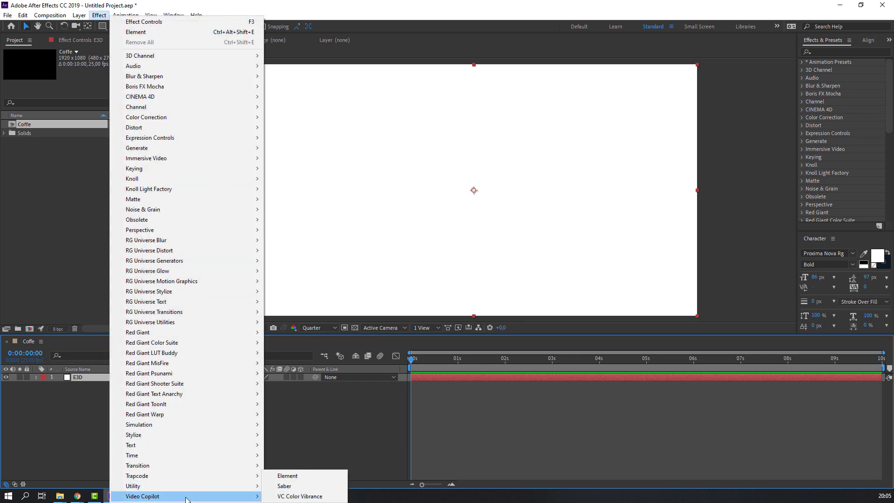
pyautogui.click(288, 476)
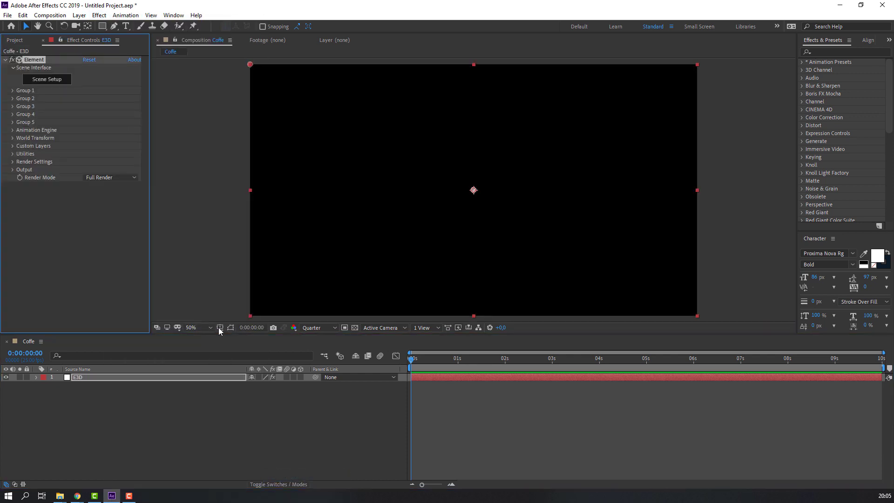
pyautogui.click(59, 80)
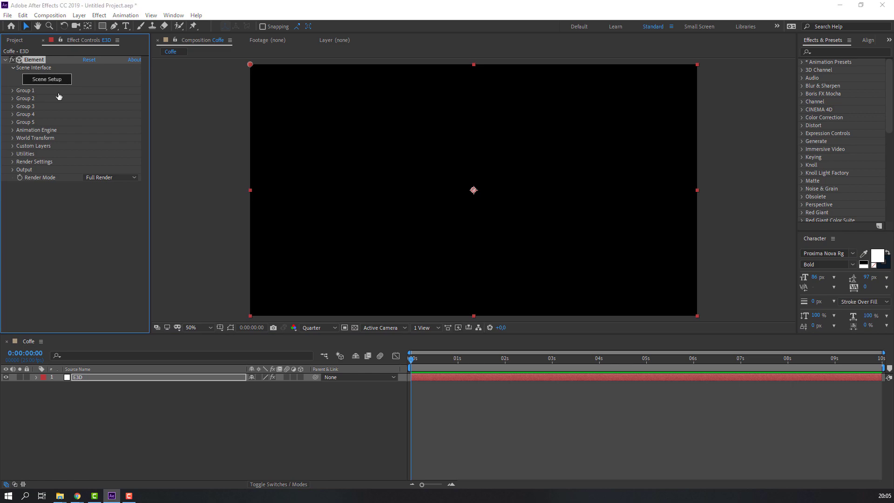
# - Import the CoffeeBean.obj model into the Element 3D scene
pyautogui.click(36, 38)
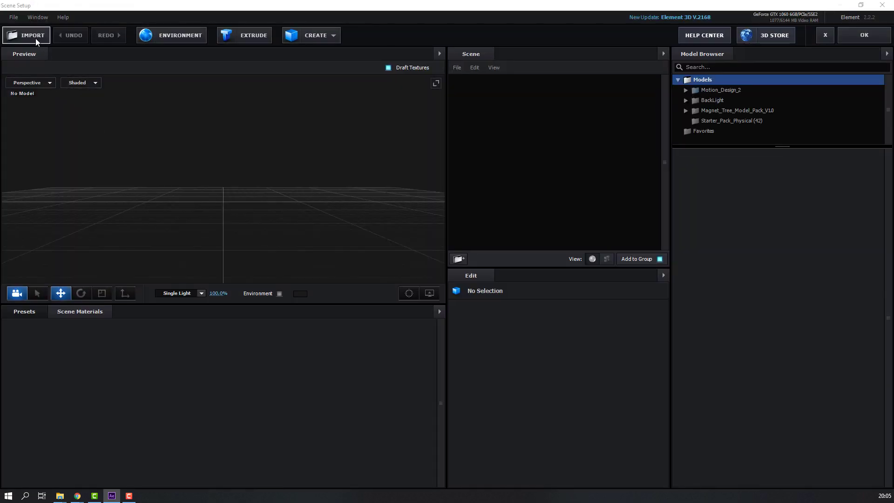
pyautogui.click(104, 96)
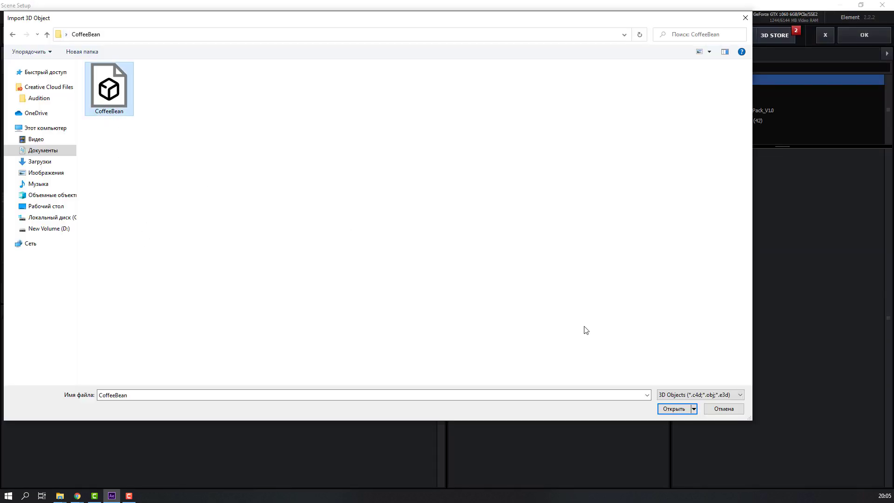
pyautogui.click(675, 410)
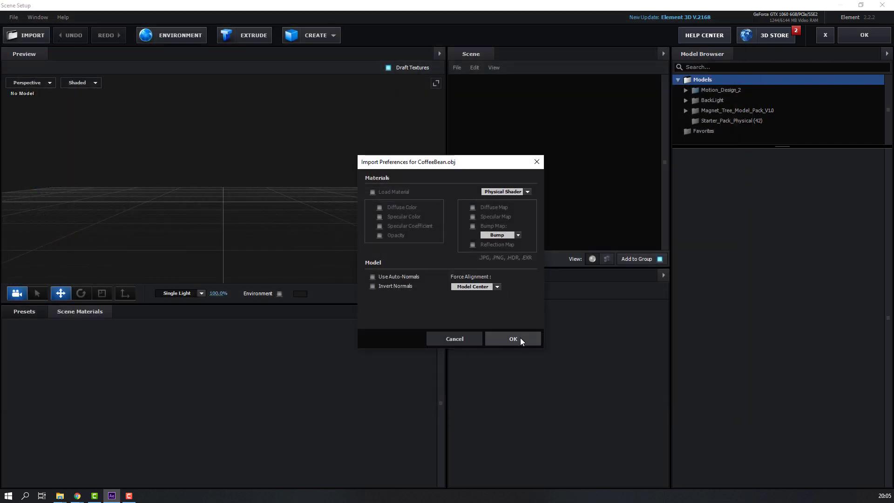
pyautogui.click(512, 338)
pyautogui.scroll(5, 270, 236)
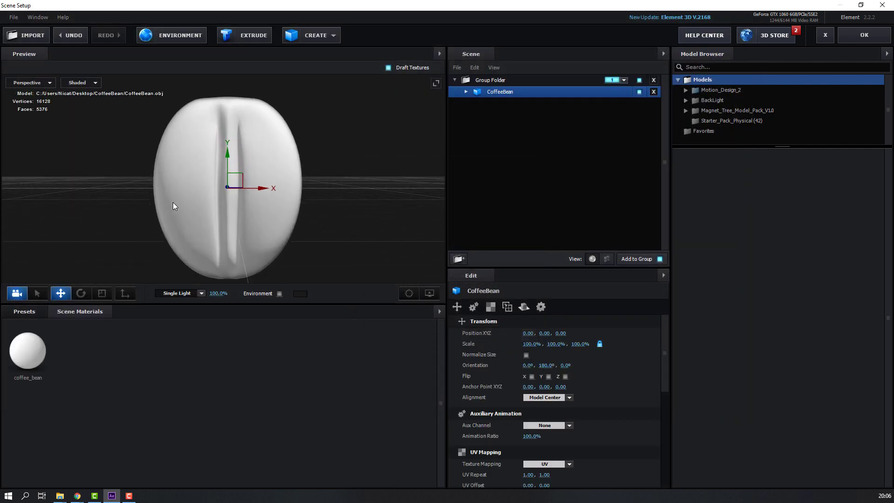
pyautogui.moveTo(172, 206); pyautogui.dragTo(480, 111)
# - Load the CoffeeBean image as the diffuse texture of the coffee_bean material
pyautogui.click(466, 91)
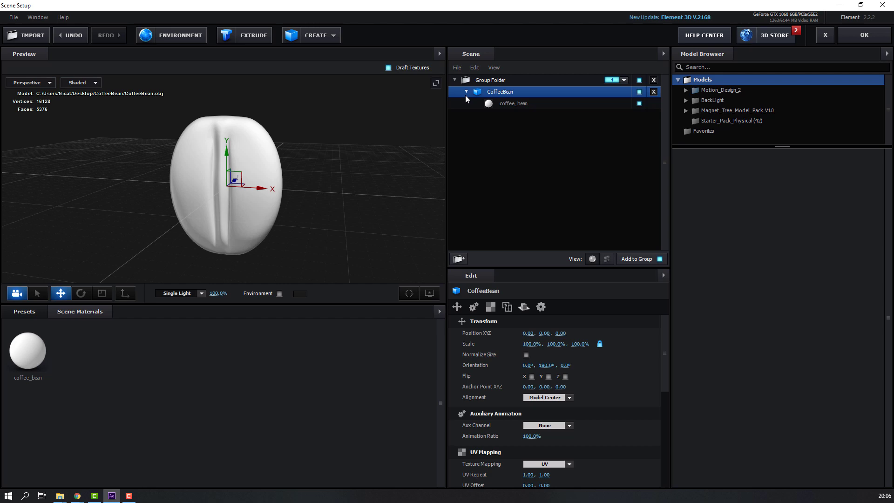
pyautogui.click(525, 108)
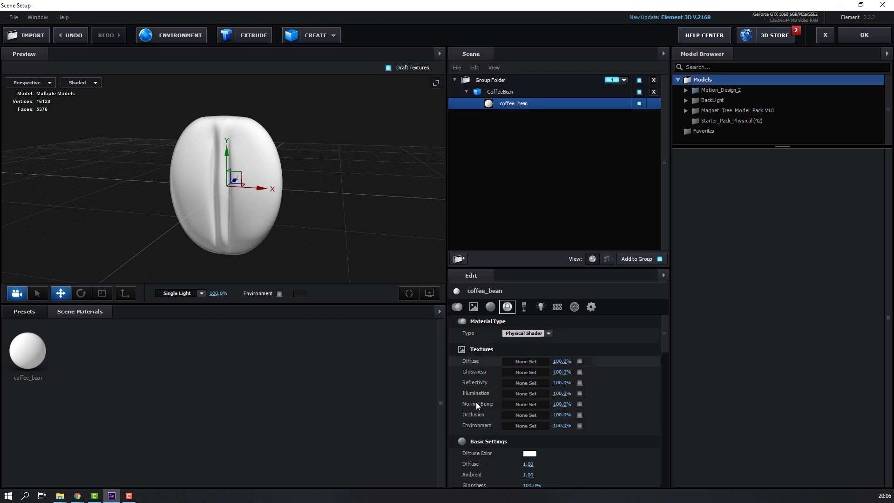
pyautogui.click(539, 365)
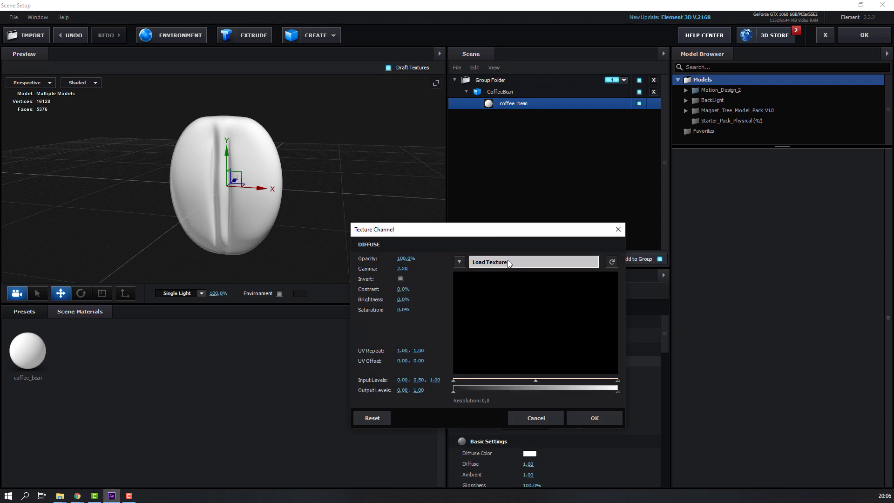
pyautogui.click(508, 261)
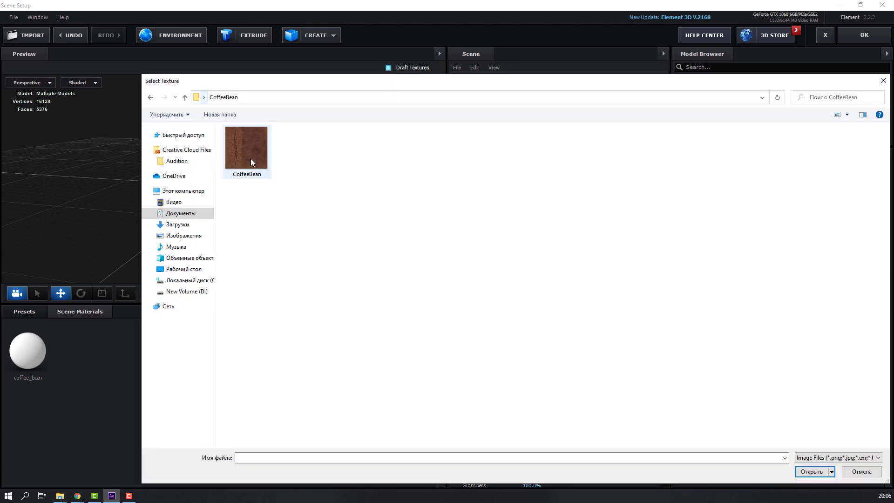
pyautogui.click(247, 152)
pyautogui.click(797, 471)
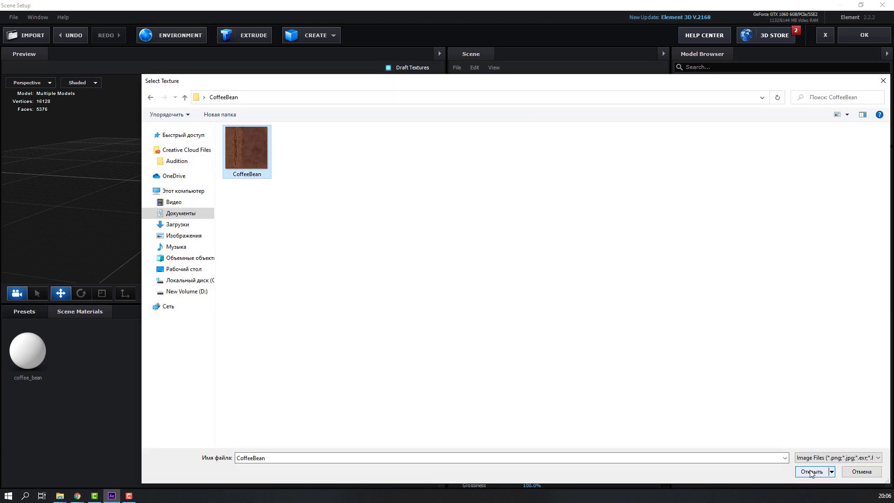
pyautogui.click(603, 417)
pyautogui.moveTo(219, 211); pyautogui.dragTo(259, 220)
pyautogui.scroll(2, 258, 220)
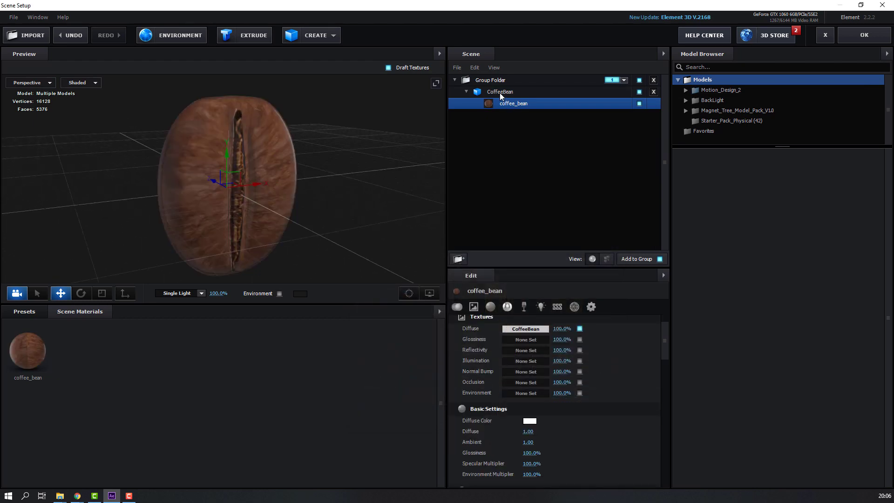
# - Set the CoffeeBean model's Surface Options normals to Auto Normals
pyautogui.click(499, 92)
pyautogui.moveTo(663, 340); pyautogui.dragTo(662, 381)
pyautogui.scroll(-1, 582, 391)
pyautogui.click(540, 413)
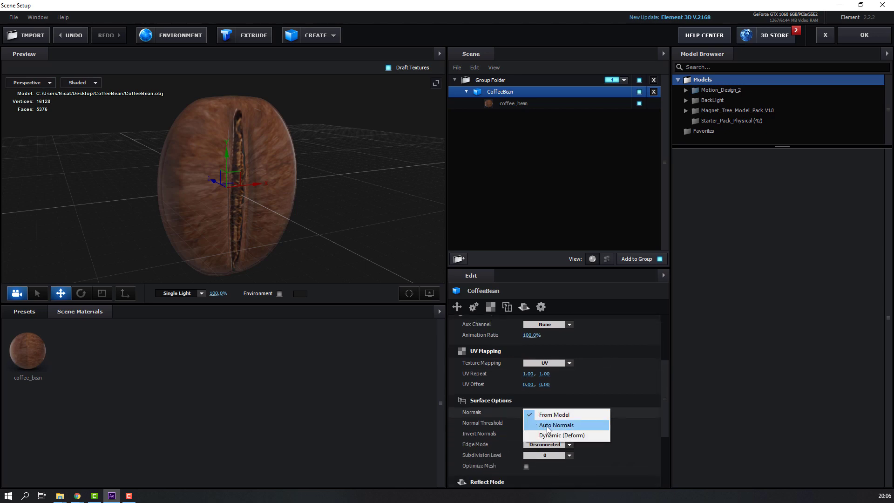
pyautogui.click(538, 425)
pyautogui.moveTo(269, 254); pyautogui.dragTo(175, 217)
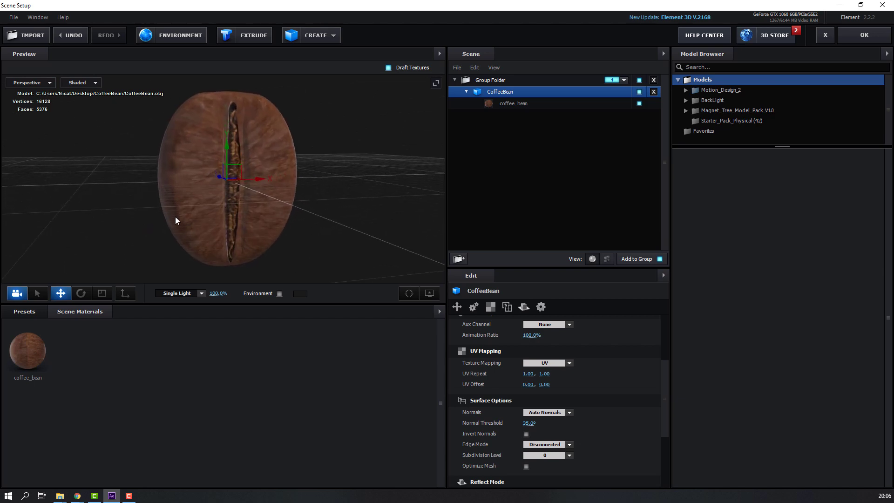
# - Browse to the BackLight_2K environment presets and turn on environment lighting in the preview
pyautogui.click(28, 313)
pyautogui.click(27, 334)
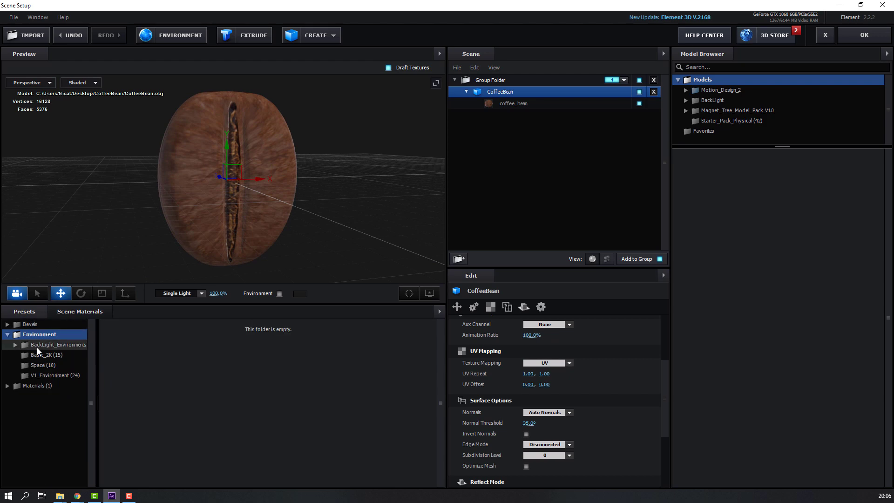
pyautogui.doubleClick(41, 346)
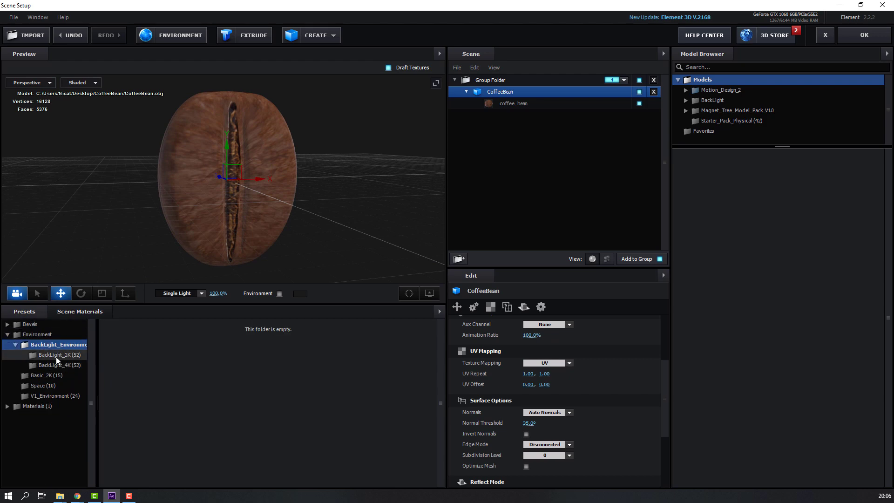
pyautogui.click(58, 356)
pyautogui.scroll(-1, 375, 405)
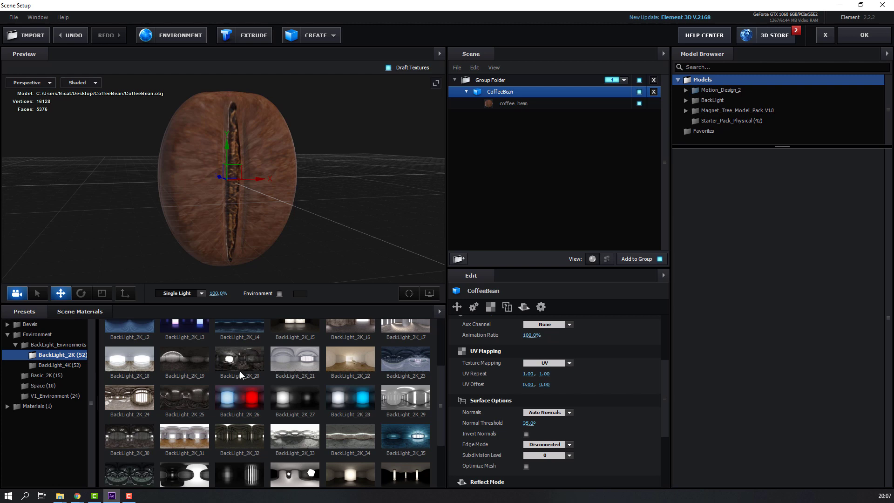
pyautogui.moveTo(265, 213); pyautogui.dragTo(274, 231)
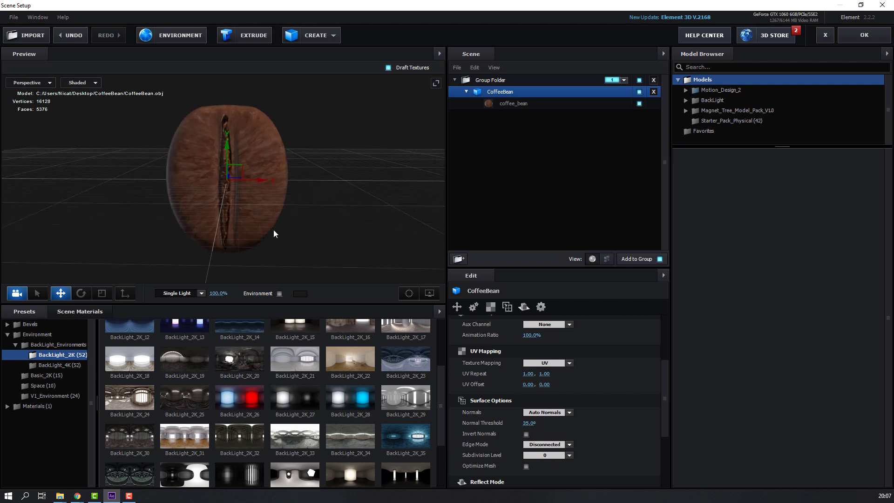
pyautogui.click(279, 294)
pyautogui.moveTo(219, 231); pyautogui.dragTo(148, 217)
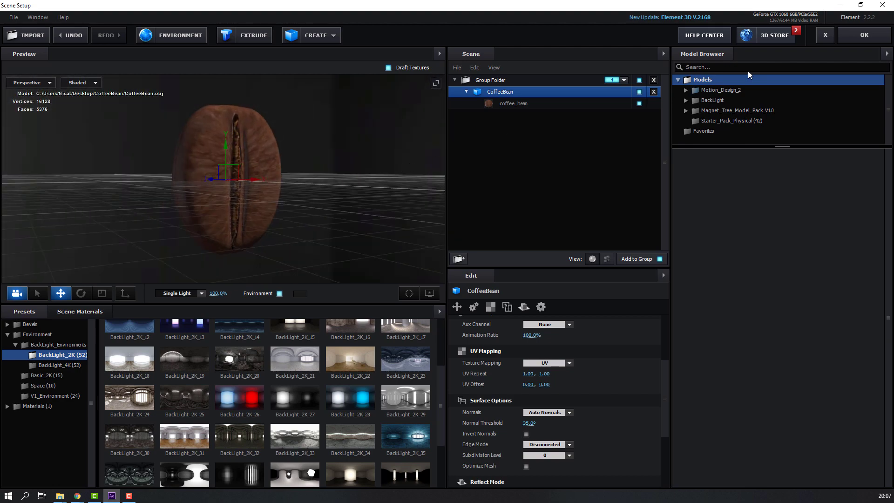
# - Apply the Element scene and show the physical environment as the comp background
pyautogui.click(878, 39)
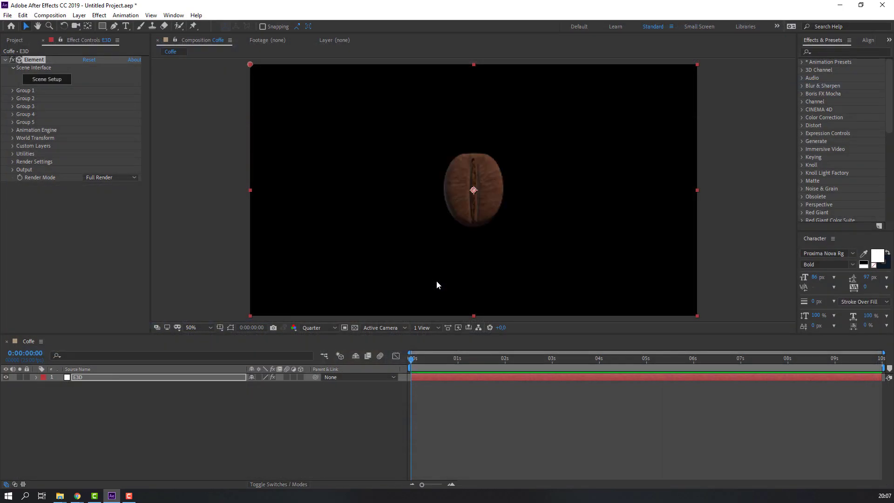
pyautogui.click(12, 162)
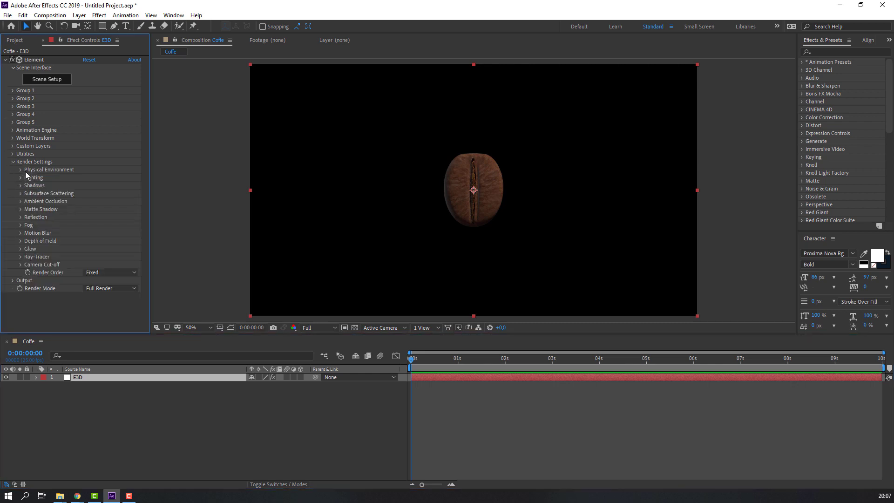
pyautogui.click(20, 170)
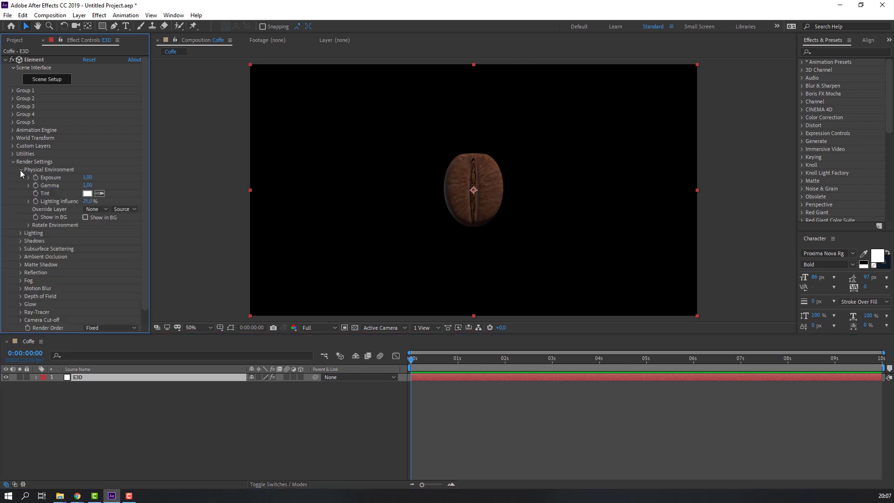
pyautogui.click(86, 218)
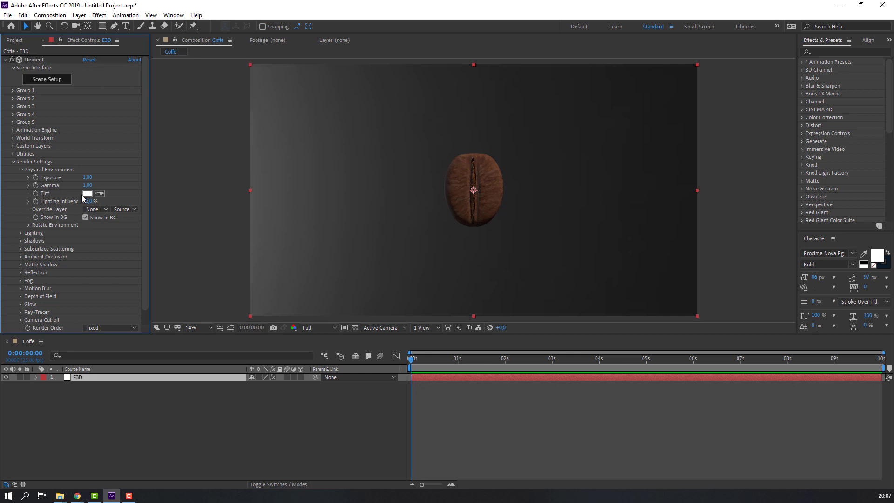
# - Tint the physical environment a coffee brown
pyautogui.click(87, 194)
pyautogui.moveTo(277, 359); pyautogui.dragTo(277, 355)
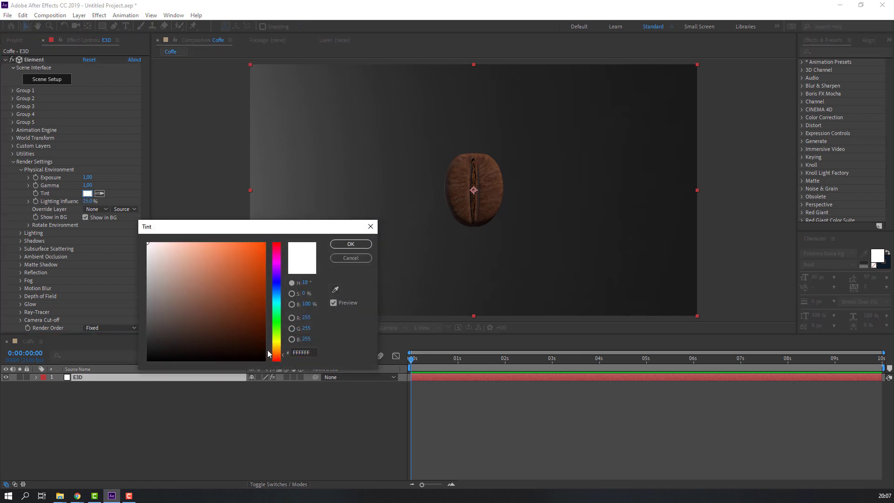
pyautogui.moveTo(231, 332); pyautogui.dragTo(232, 311)
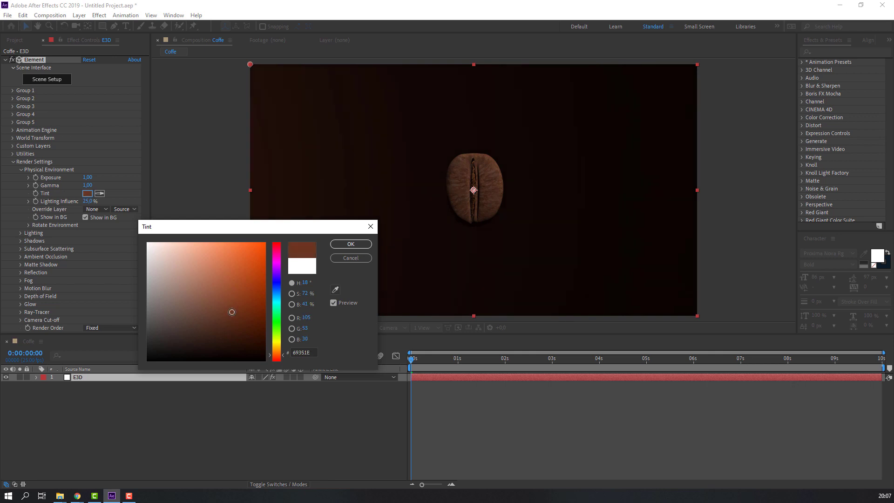
pyautogui.click(350, 245)
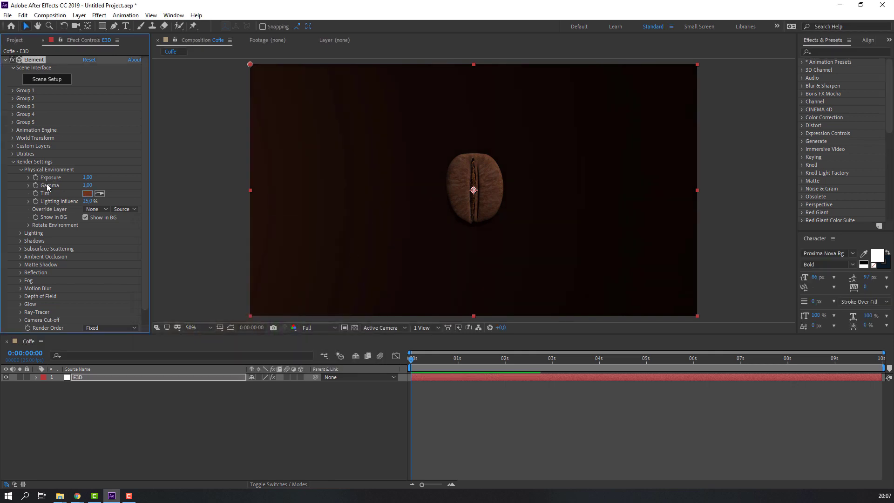
# - Set environment exposure to 3 and rotate the environment to 177° on X
pyautogui.click(87, 178)
pyautogui.press('Return')
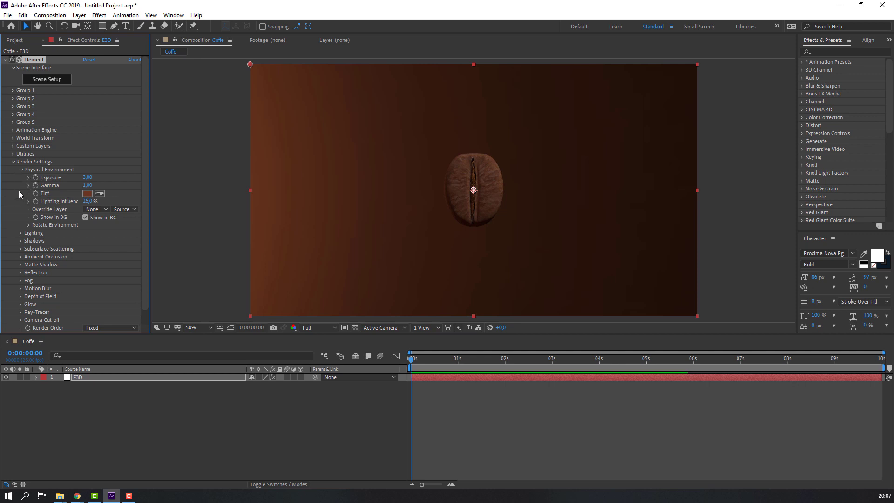
pyautogui.click(28, 226)
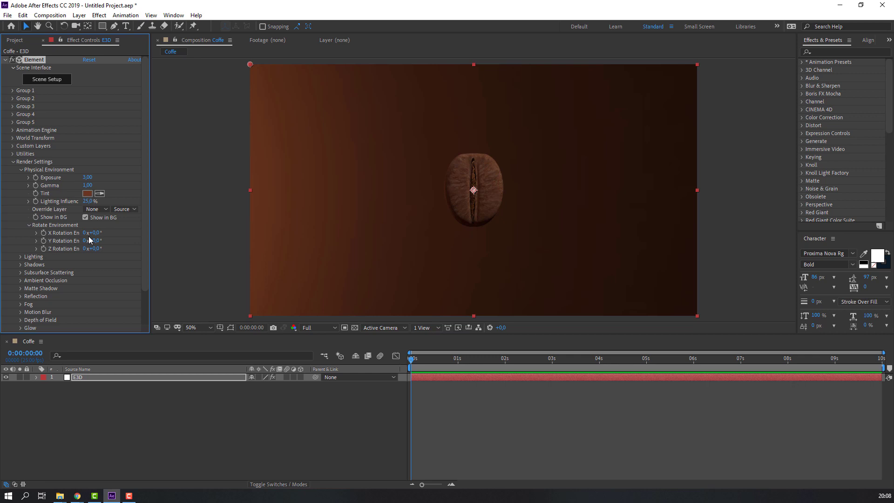
pyautogui.moveTo(102, 232); pyautogui.dragTo(177, 229)
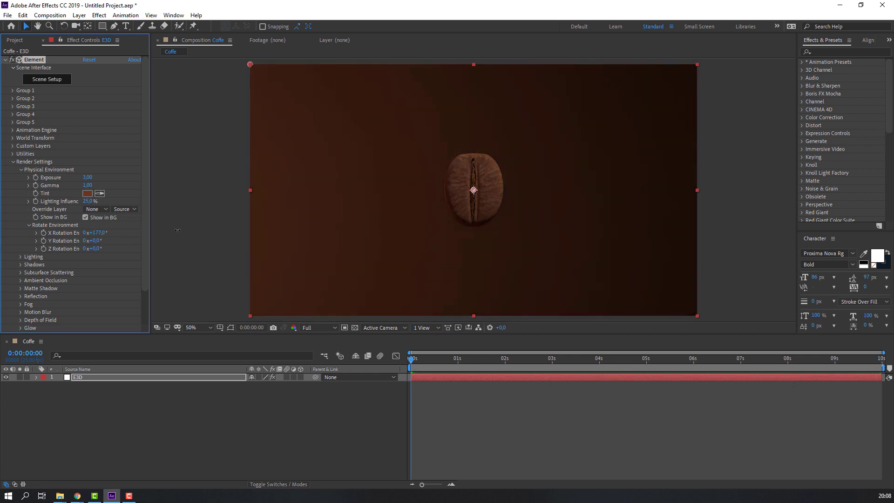
pyautogui.click(17, 171)
# - Add the Cinema lighting preset to the bean scene
pyautogui.click(20, 177)
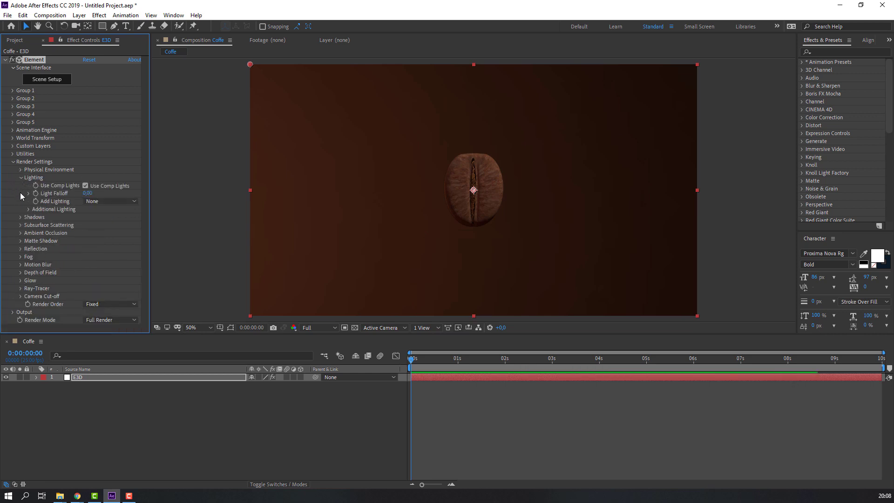
pyautogui.click(99, 202)
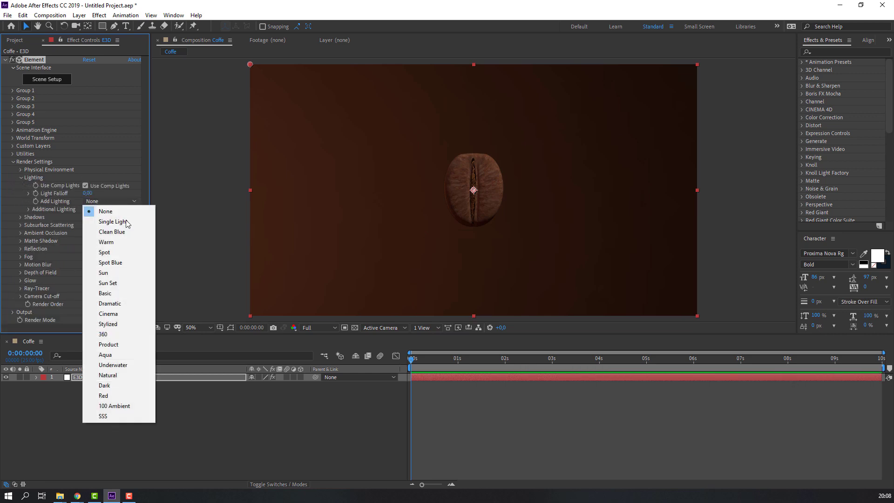
pyautogui.click(113, 314)
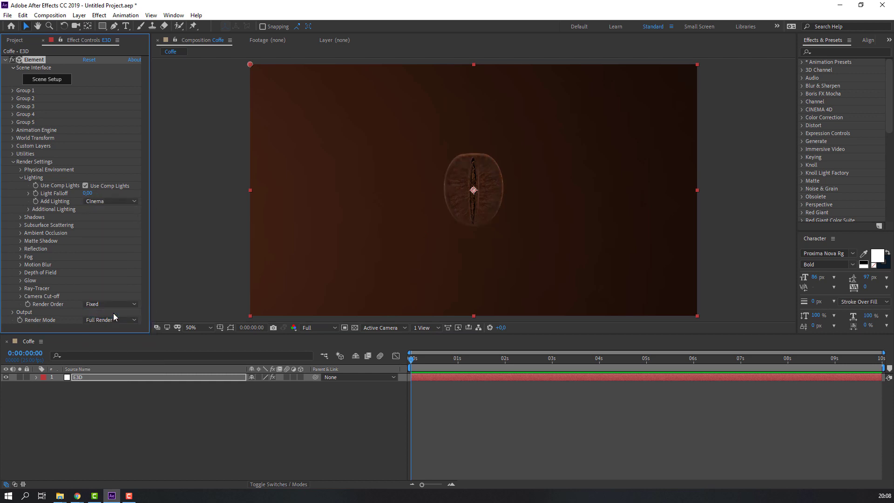
pyautogui.click(20, 177)
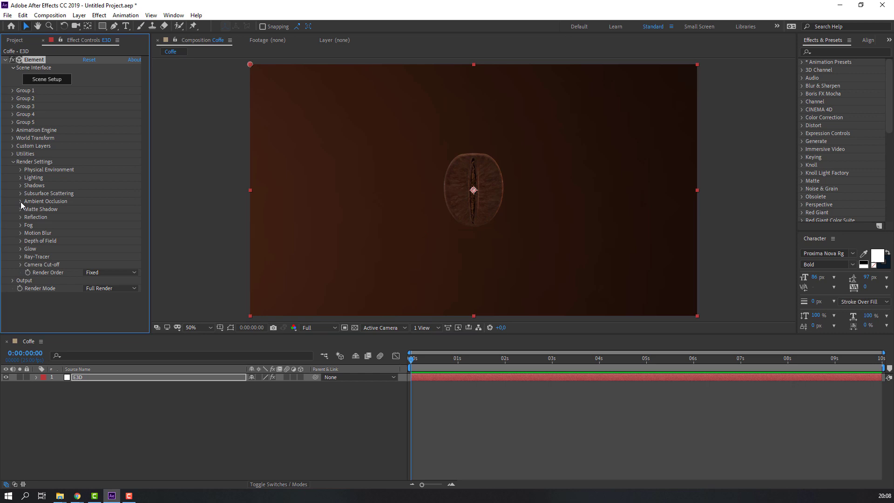
# - Set the SSAO ambient occlusion intensity to 10
pyautogui.click(20, 201)
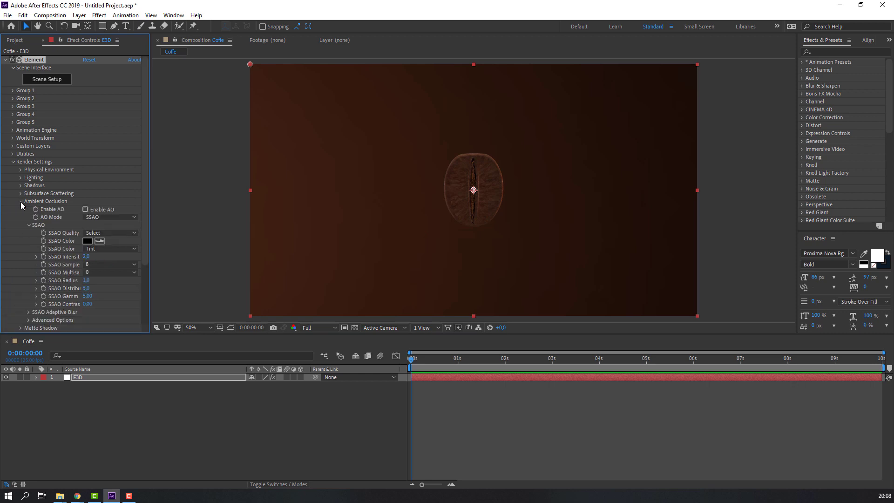
pyautogui.click(87, 257)
pyautogui.press('Return')
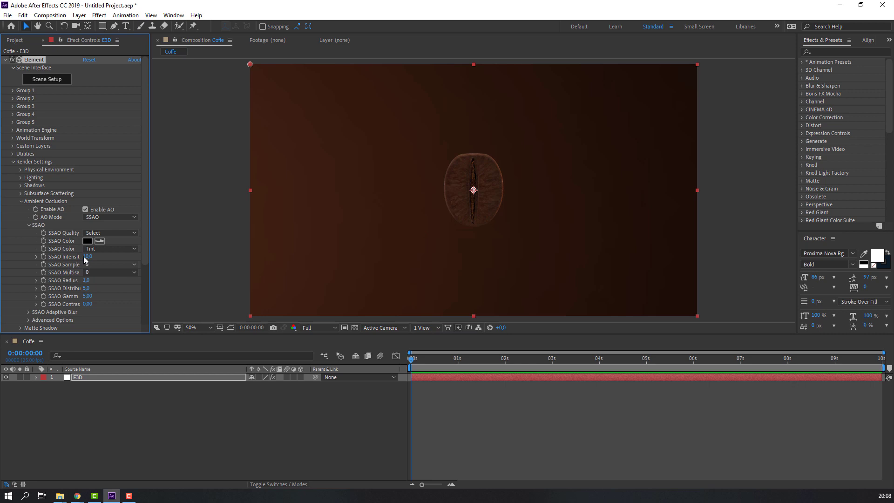
pyautogui.click(21, 202)
# - Set Group 1's Particle Replicator shape to 3D Grid
pyautogui.click(13, 161)
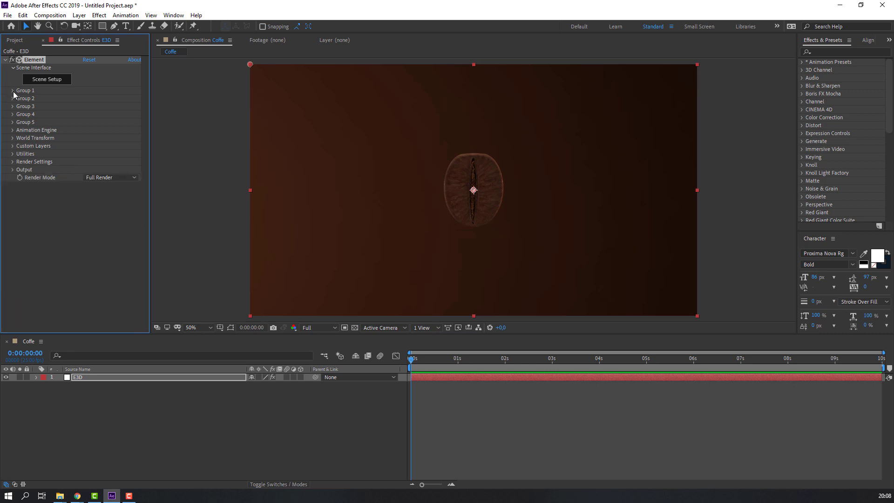
pyautogui.click(13, 91)
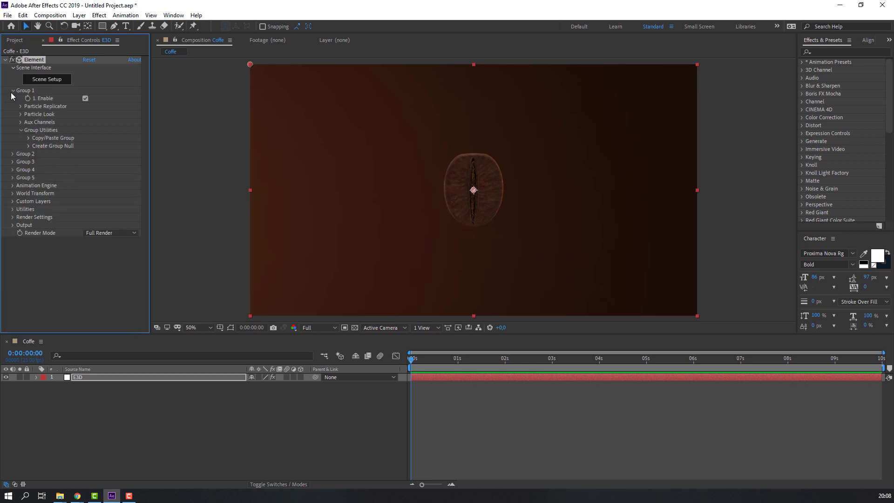
pyautogui.click(20, 130)
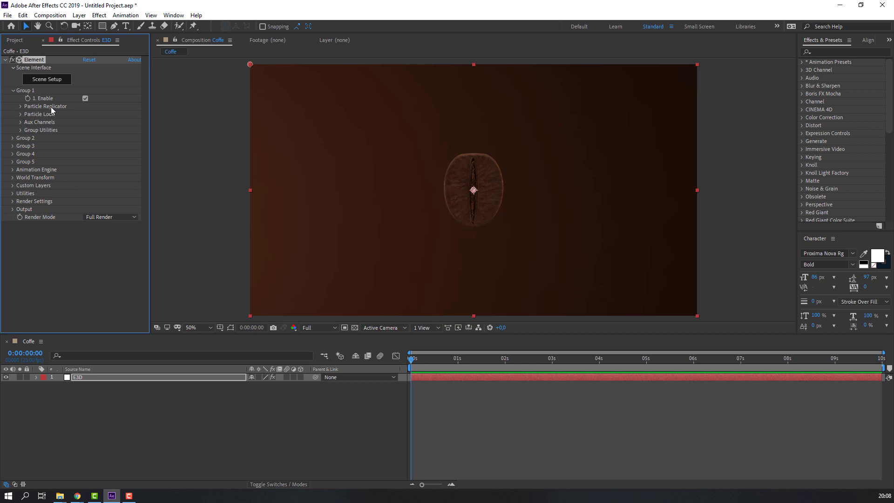
pyautogui.click(21, 106)
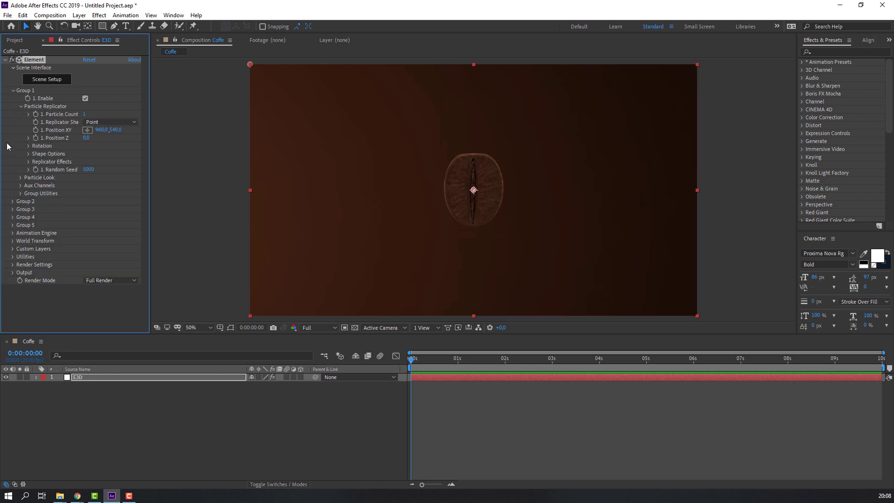
pyautogui.click(90, 122)
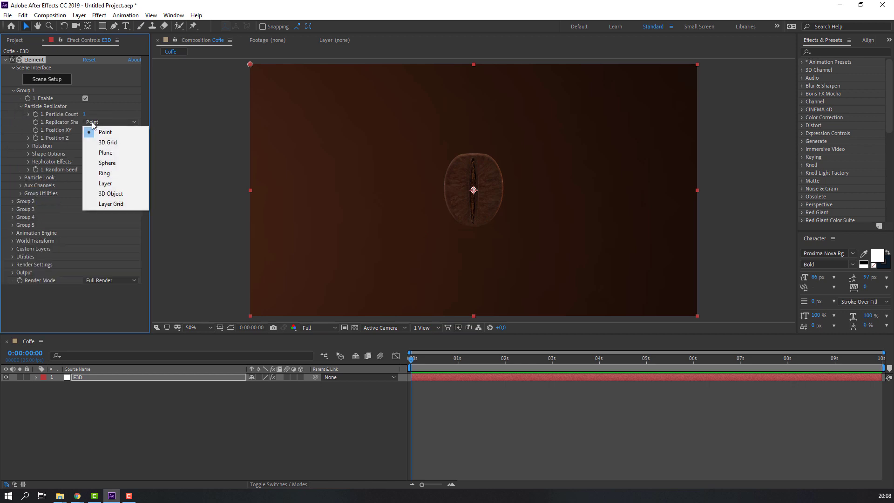
pyautogui.click(108, 142)
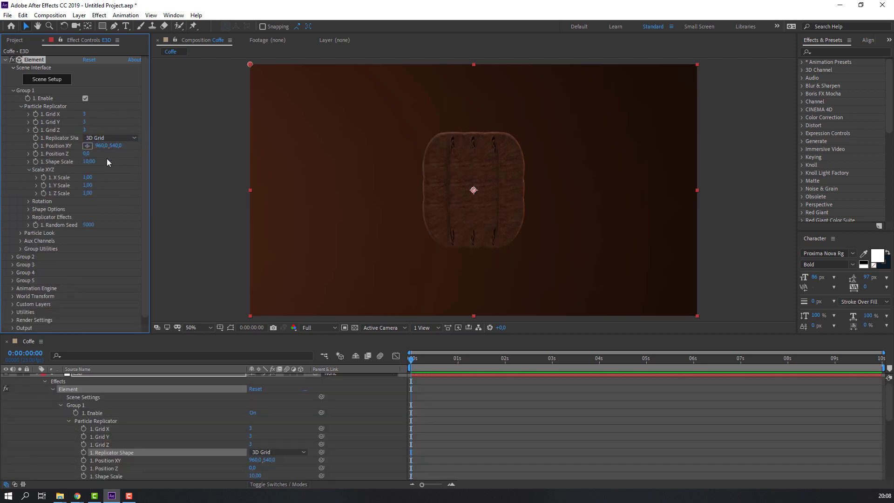
# - Set Grid X, Y and Z to 6 and scale the beans to 8.30, 9.90, 12.10
pyautogui.click(91, 115)
pyautogui.write('6')
pyautogui.press('Tab')
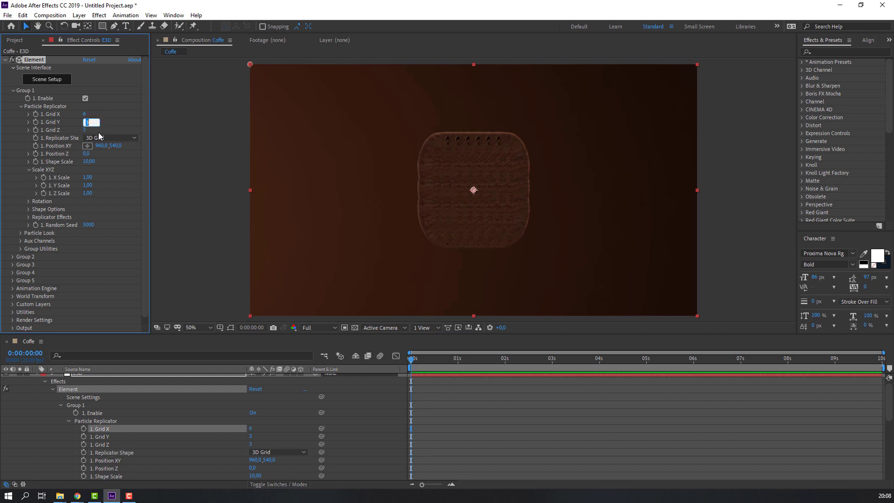
pyautogui.write('6')
pyautogui.press('Tab')
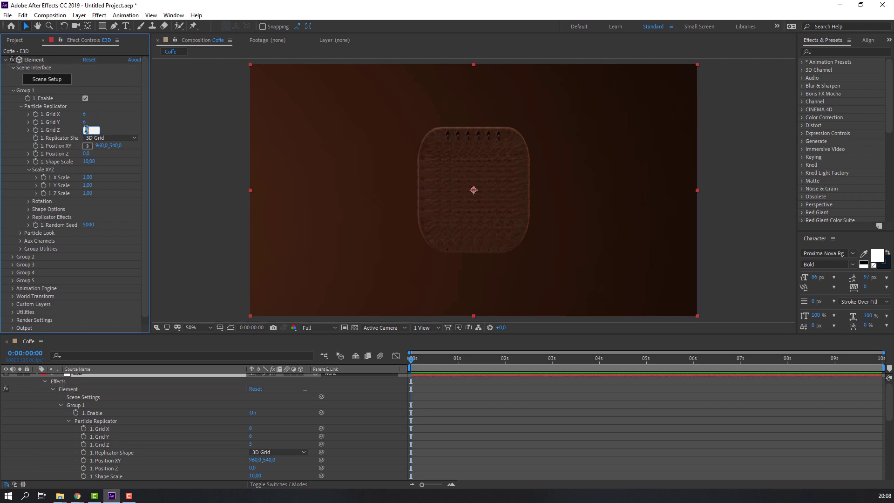
pyautogui.write('6')
pyautogui.press('Return')
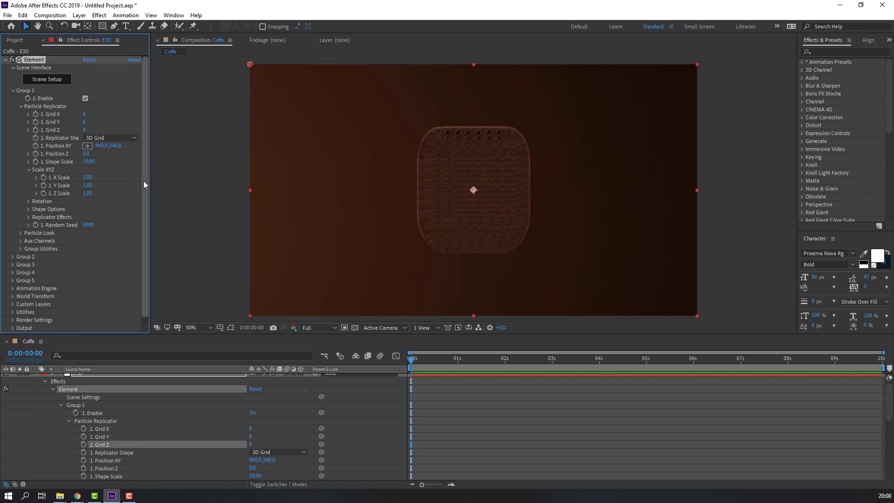
pyautogui.moveTo(88, 179); pyautogui.dragTo(142, 191)
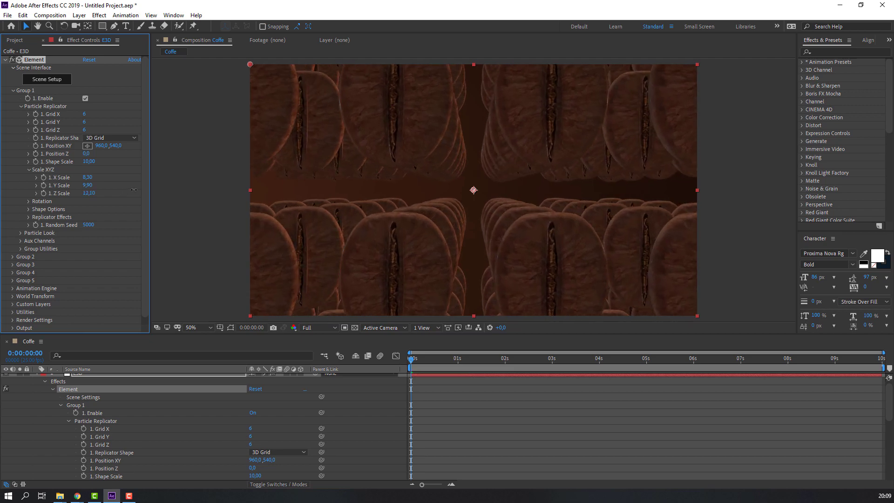
# - Enable Multi-Object with Rotation Random Multi 2x+248° and Size Random 100%
pyautogui.click(29, 169)
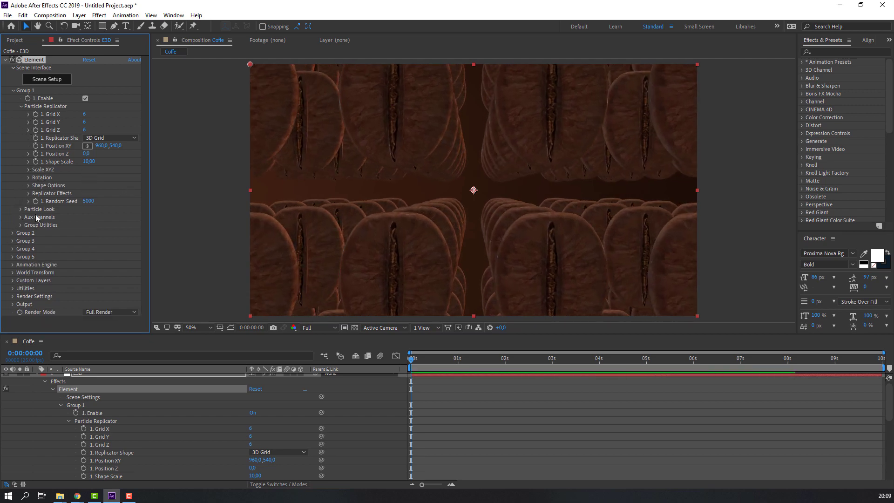
pyautogui.click(21, 210)
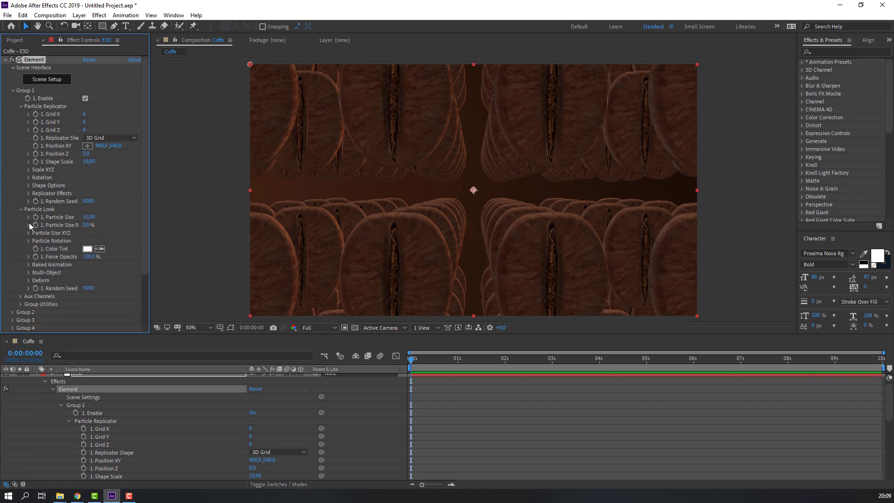
pyautogui.click(28, 273)
pyautogui.scroll(-1, 17, 279)
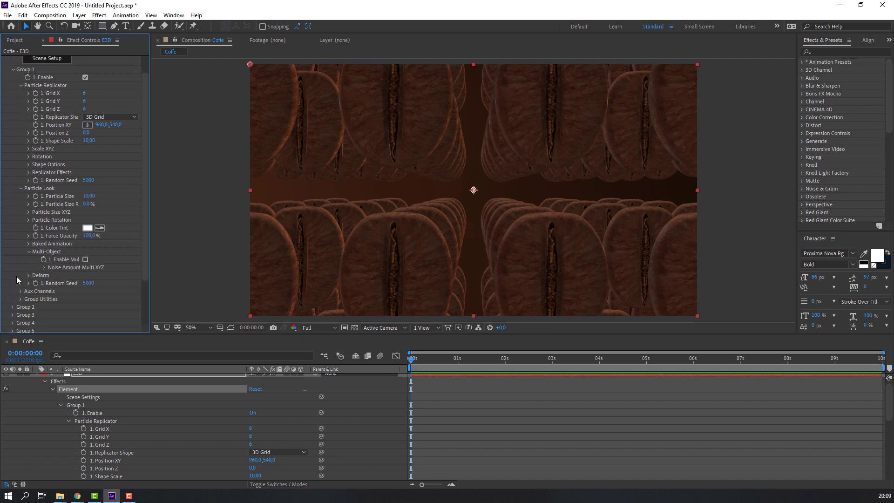
pyautogui.click(86, 259)
pyautogui.scroll(-5, 86, 265)
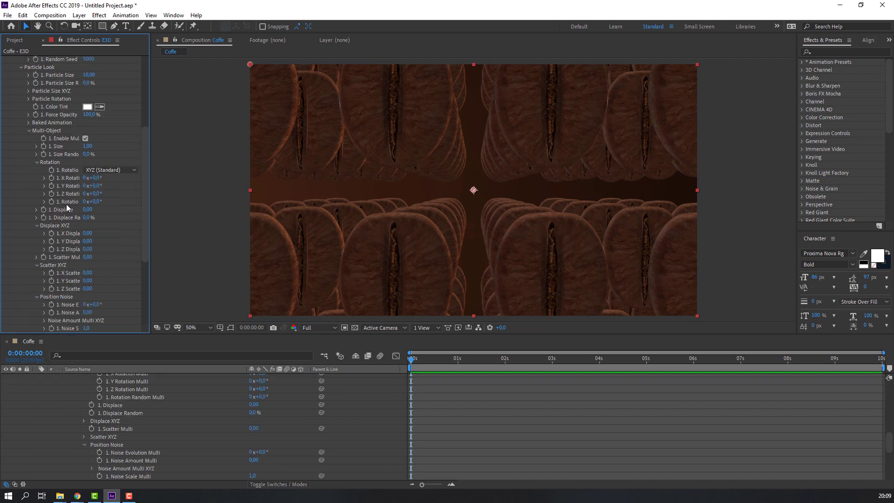
pyautogui.moveTo(95, 201); pyautogui.dragTo(553, 209)
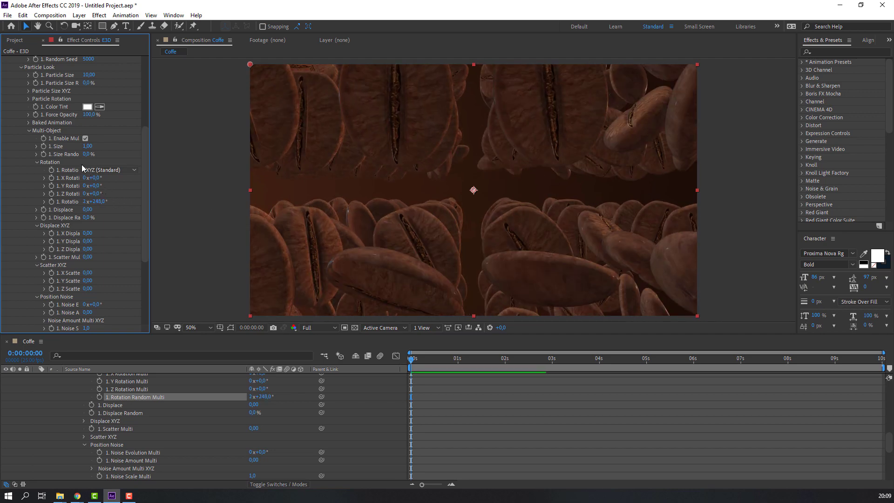
pyautogui.moveTo(87, 154); pyautogui.dragTo(193, 153)
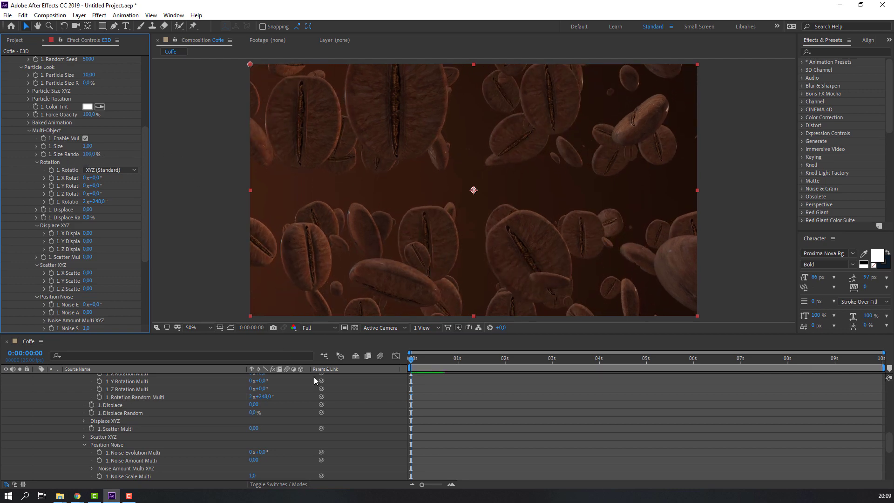
# - Keyframe replicator Position XY from 960,-1456 at 0 s down into frame at 8 s
pyautogui.click(416, 363)
pyautogui.scroll(5, 146, 142)
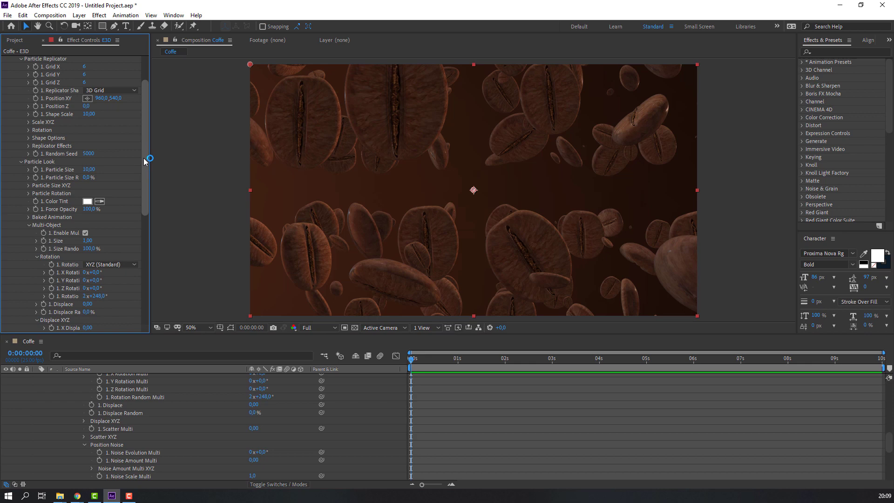
pyautogui.moveTo(117, 145); pyautogui.dragTo(2, 145)
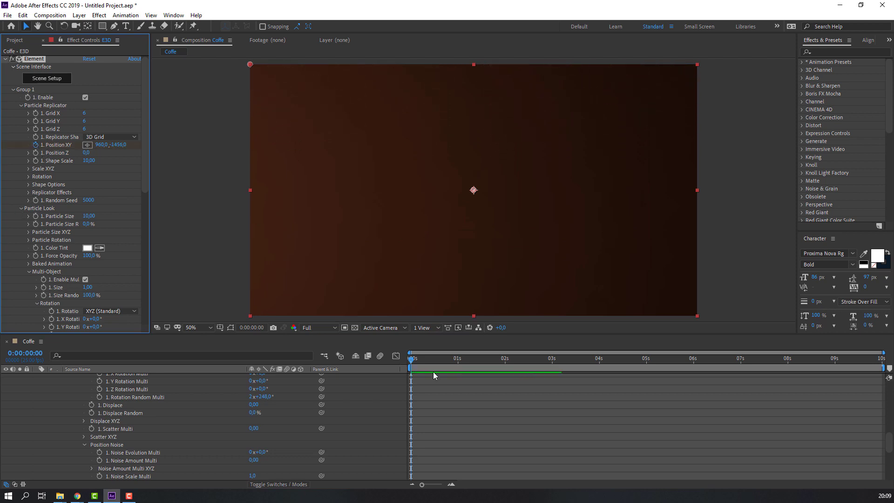
pyautogui.moveTo(463, 361); pyautogui.dragTo(615, 372)
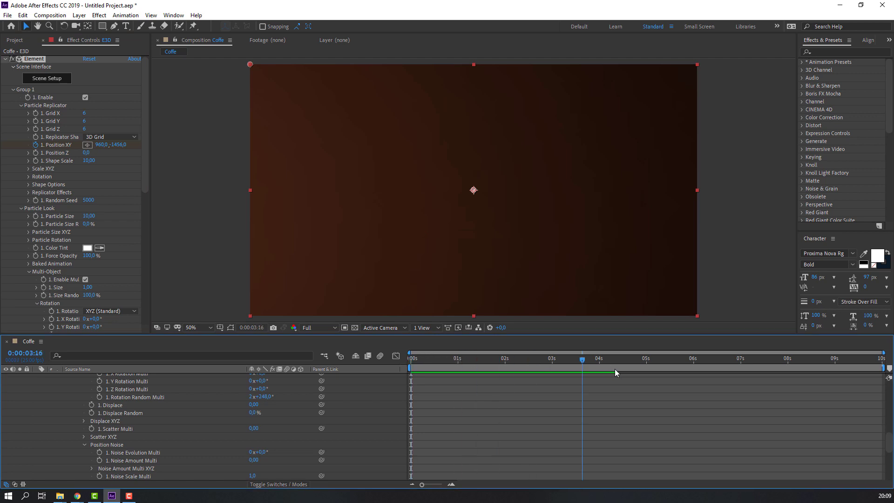
pyautogui.moveTo(765, 370); pyautogui.dragTo(788, 368)
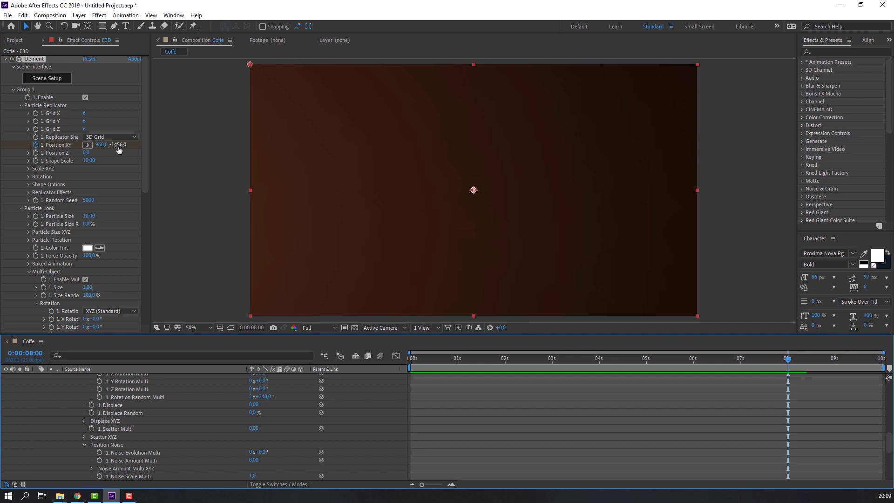
pyautogui.moveTo(118, 145); pyautogui.dragTo(300, 150)
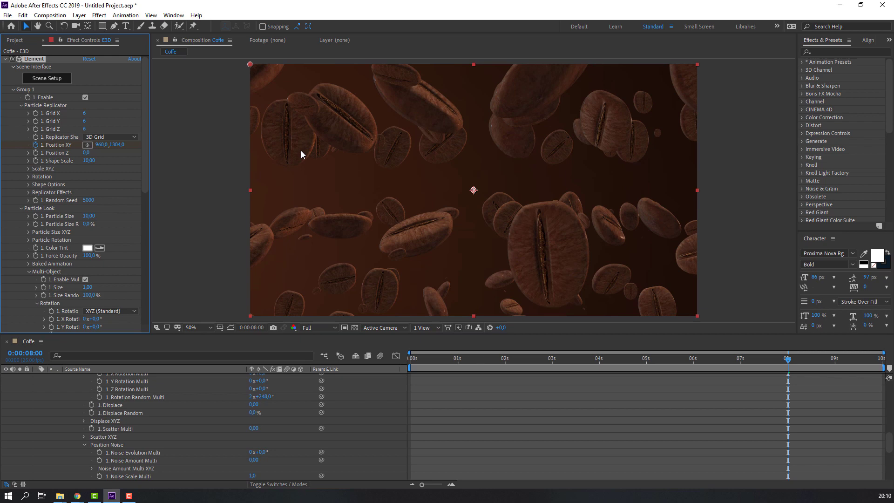
pyautogui.moveTo(790, 368); pyautogui.dragTo(411, 359)
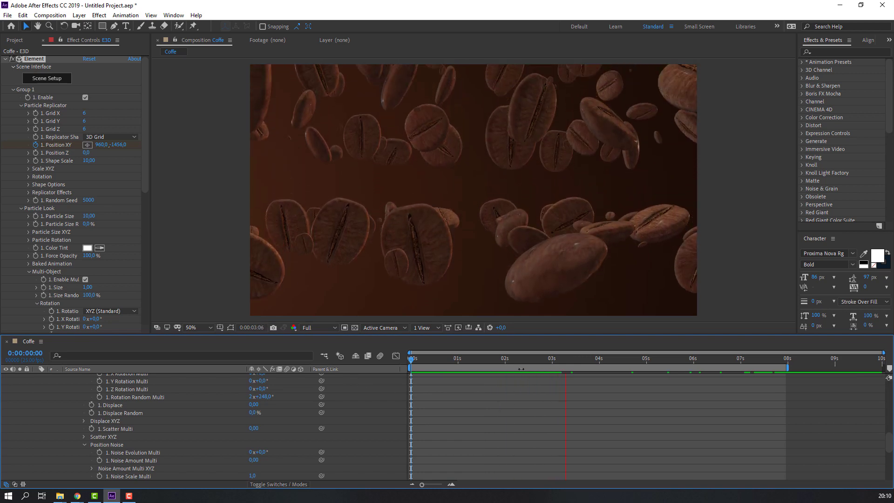
# - At 0 s, set a Rotation Random Multi keyframe at 2x+248°
pyautogui.press('space')
pyautogui.click(638, 363)
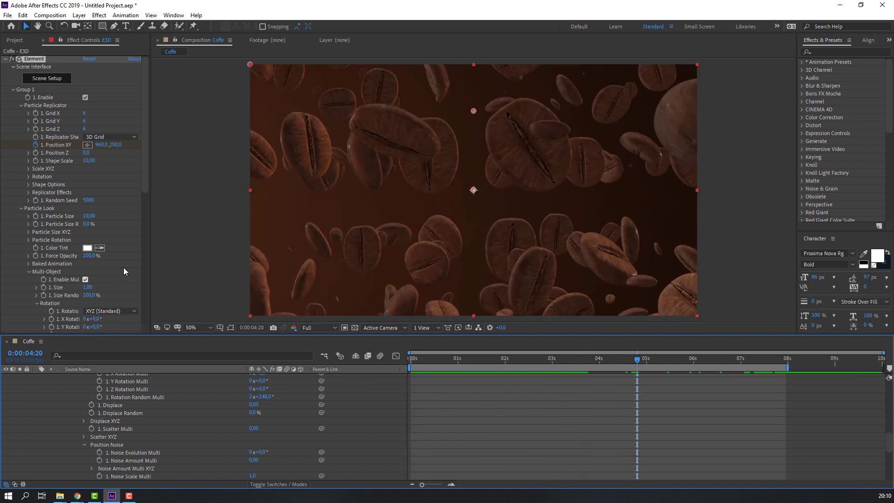
pyautogui.moveTo(143, 185); pyautogui.dragTo(145, 214)
pyautogui.moveTo(440, 360); pyautogui.dragTo(342, 362)
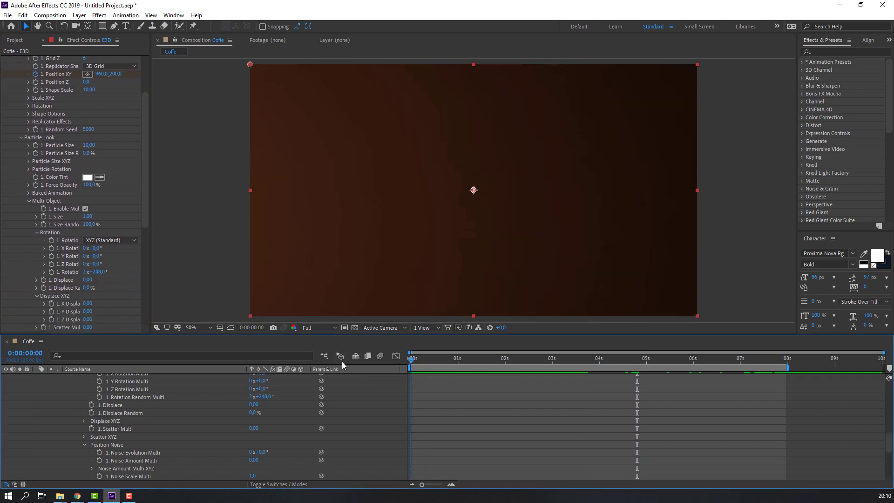
pyautogui.click(50, 273)
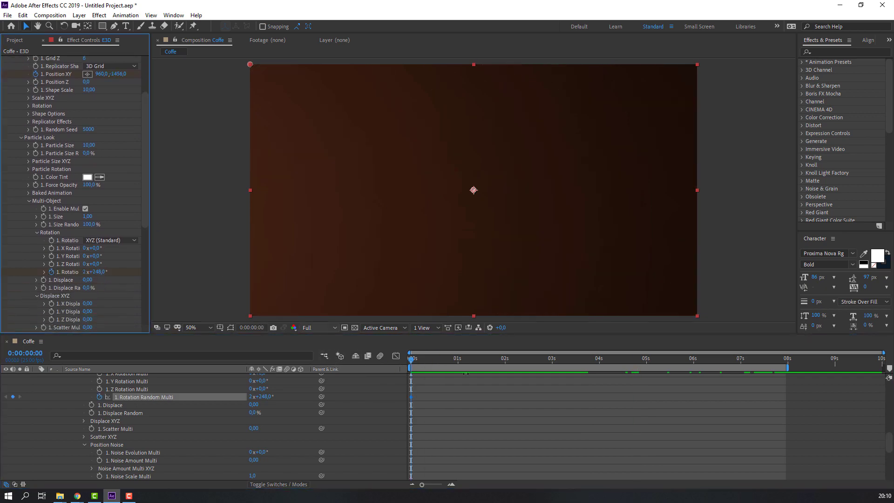
# - At the animation's end, raise Rotation Random Multi to 4x+248° and play it back
pyautogui.moveTo(450, 361); pyautogui.dragTo(786, 361)
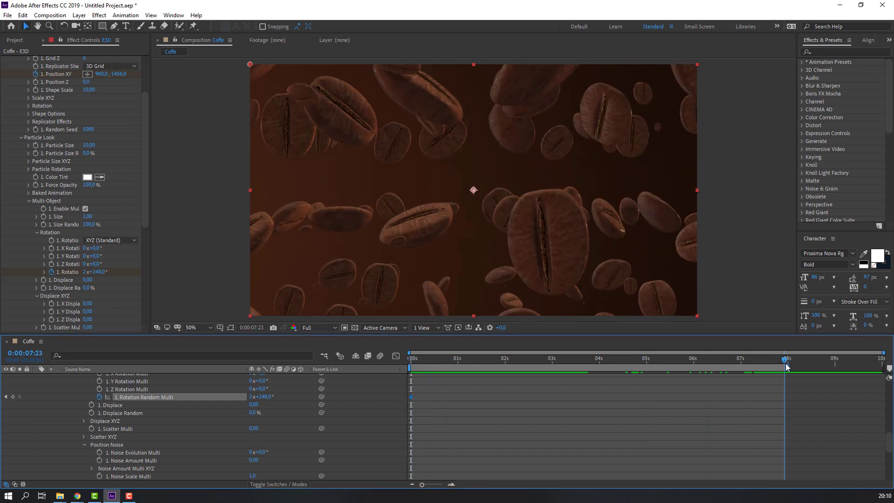
pyautogui.click(84, 273)
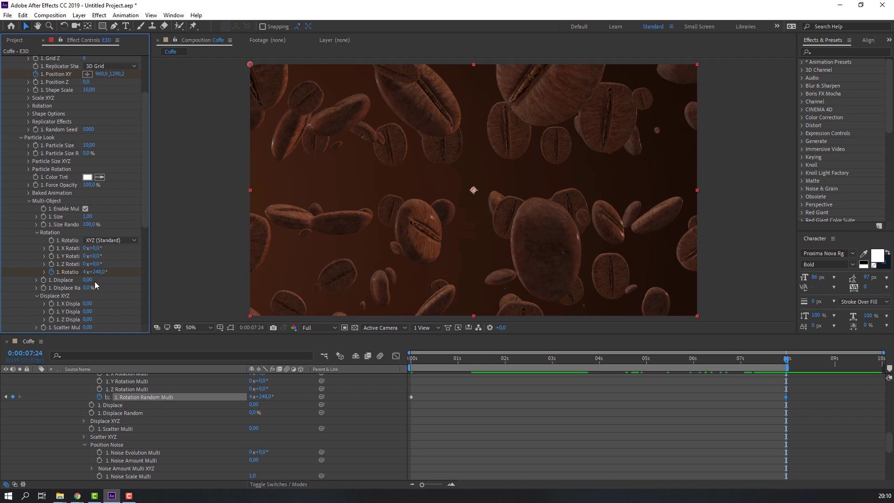
pyautogui.press('space')
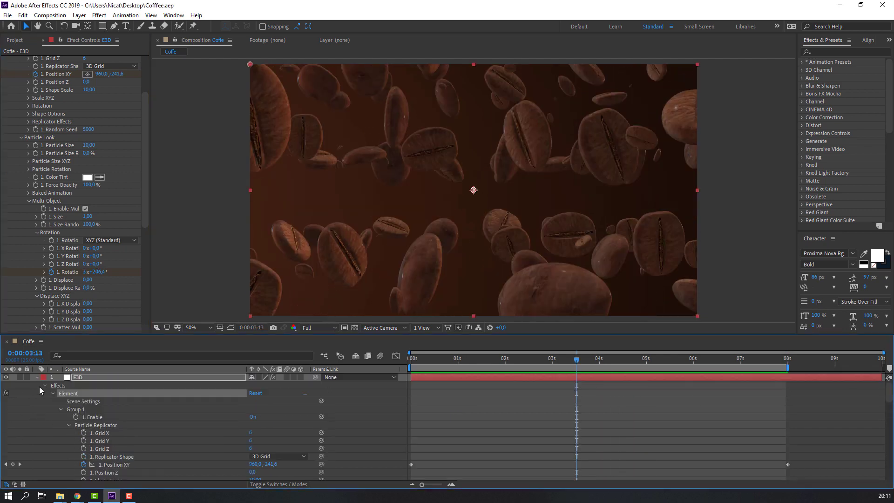
# - Collapse the bean layer's effect properties and set the preview resolution to Quarter
pyautogui.click(36, 378)
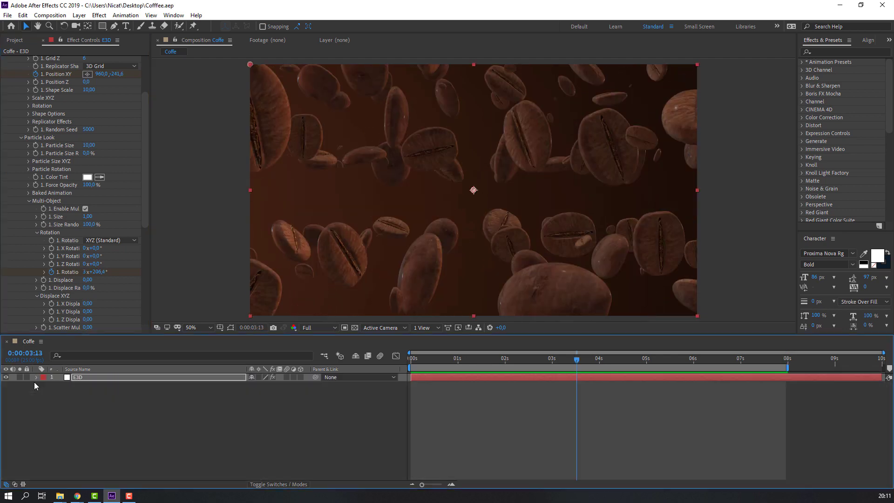
pyautogui.click(312, 330)
pyautogui.click(315, 376)
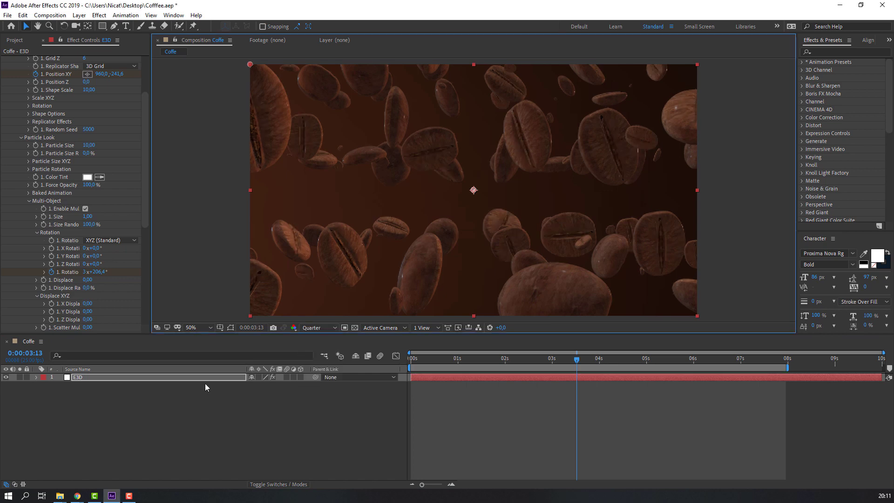
# - Add a 50mm two-node camera named Camera 1 above the bean layer and show its properties
pyautogui.rightClick(99, 399)
pyautogui.moveTo(140, 298)
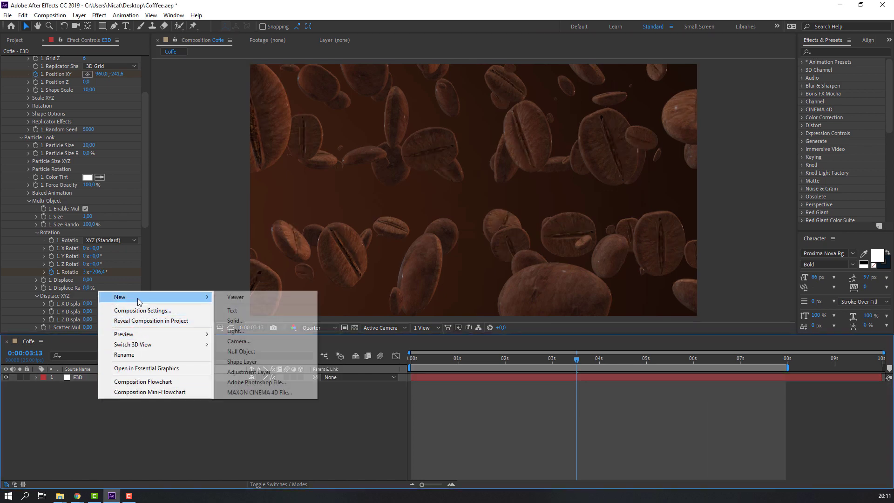
pyautogui.click(238, 341)
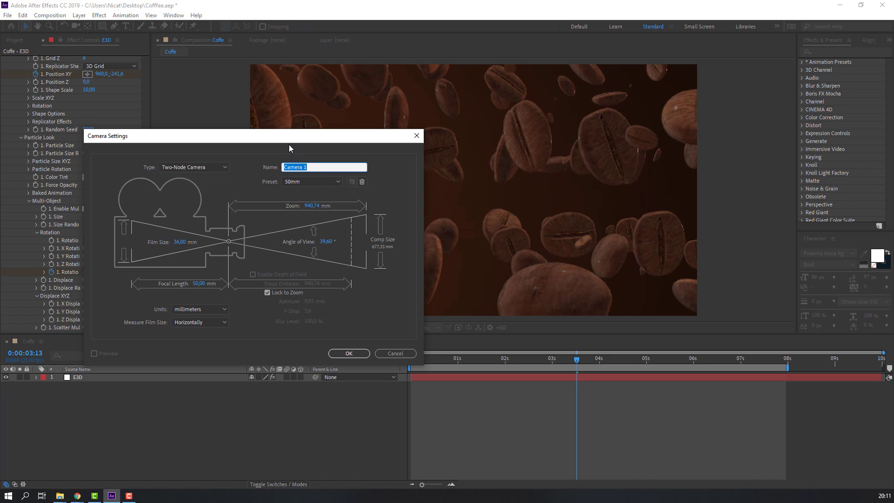
pyautogui.click(349, 354)
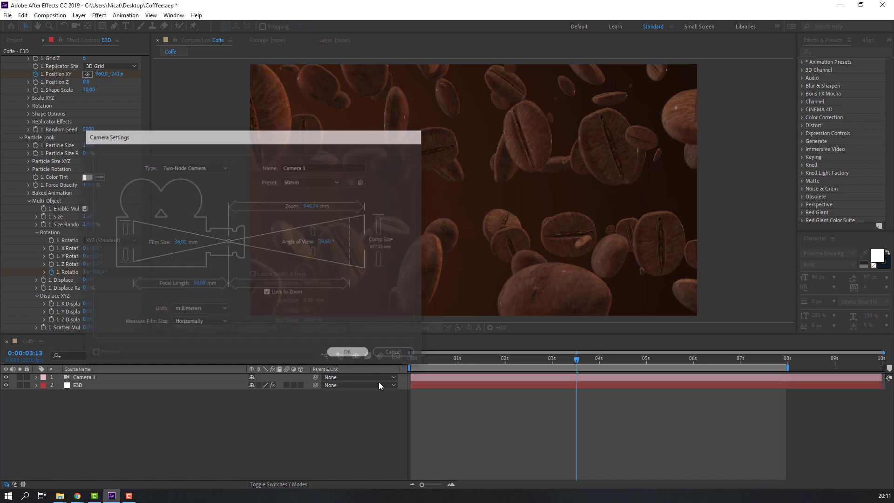
pyautogui.click(37, 377)
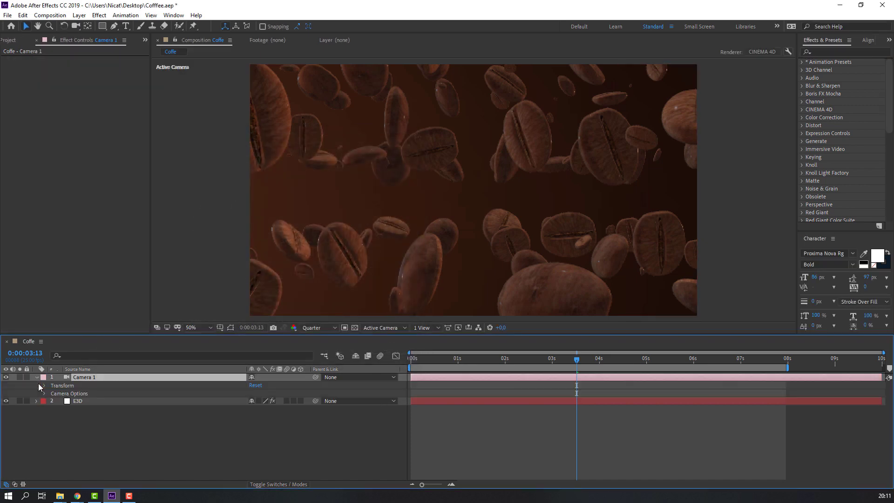
# - Turn on Camera 1's Depth of Field with Aperture 100 and scrub its Focus Distance
pyautogui.click(45, 394)
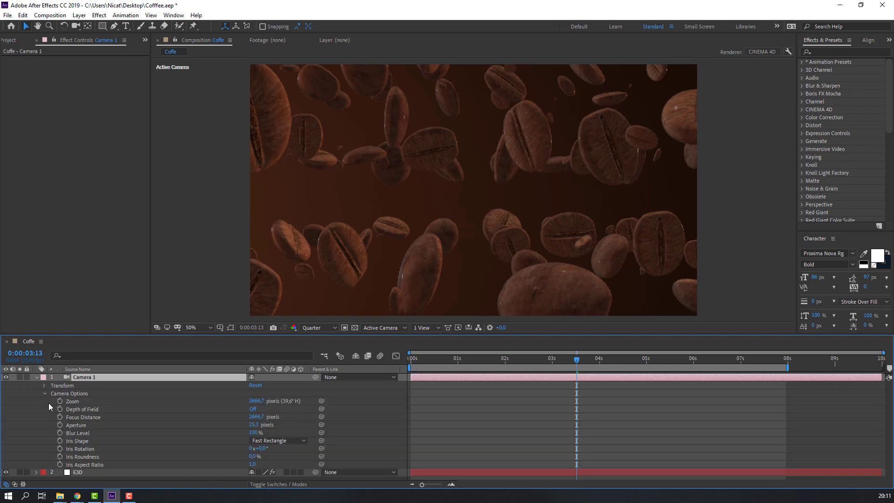
pyautogui.click(100, 409)
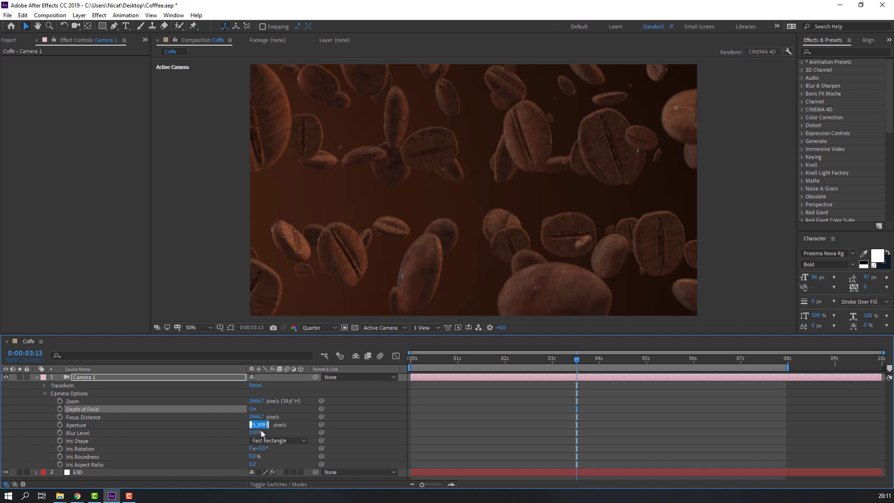
pyautogui.press('Return')
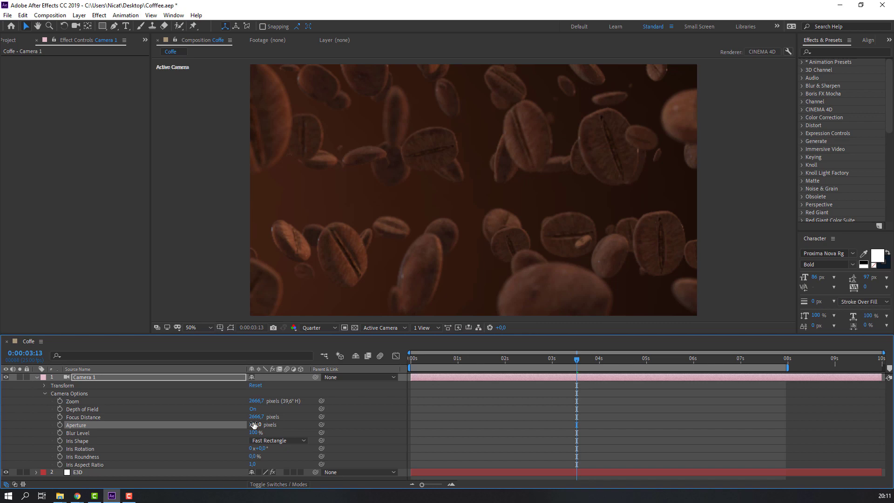
pyautogui.moveTo(256, 418); pyautogui.dragTo(269, 417)
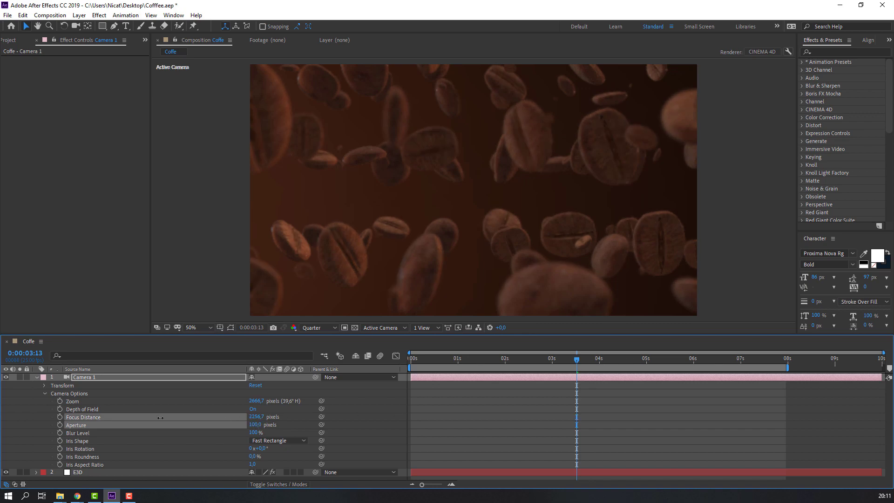
pyautogui.moveTo(160, 418); pyautogui.dragTo(134, 419)
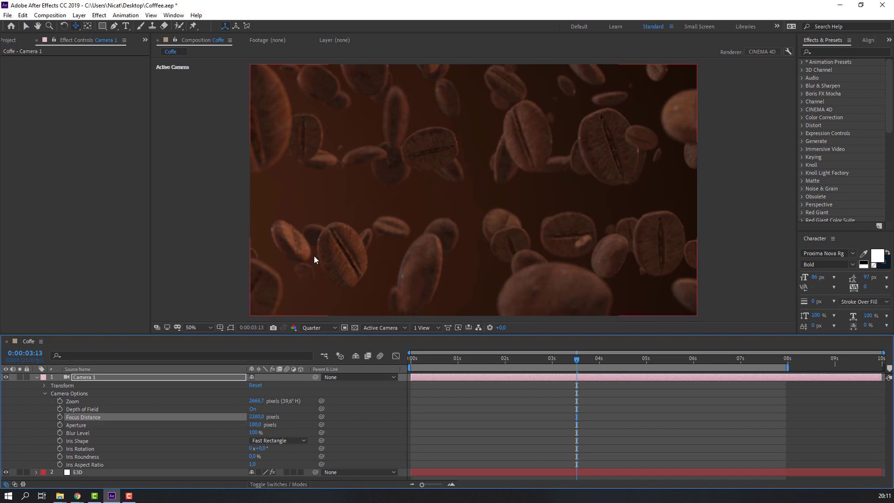
# - Orbit the camera slightly, fit the composition to the viewer, and fine-tune Focus Distance to about 2290
pyautogui.click(468, 214)
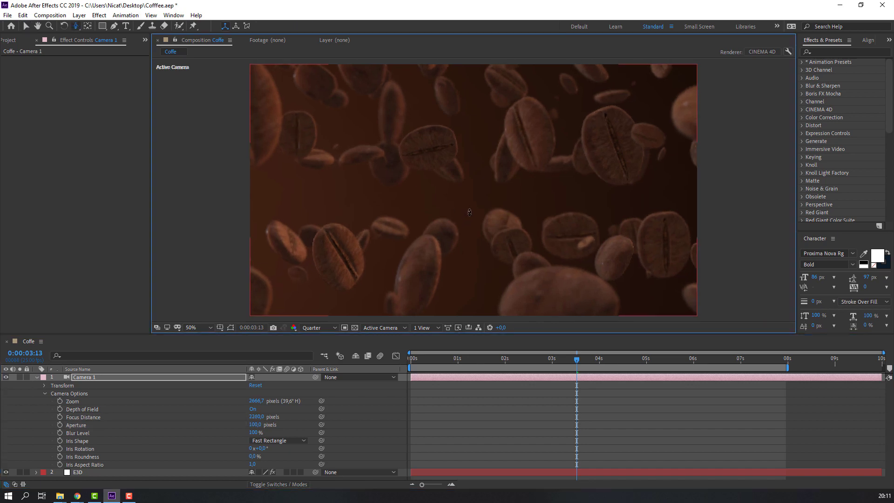
pyautogui.moveTo(469, 212); pyautogui.dragTo(478, 195)
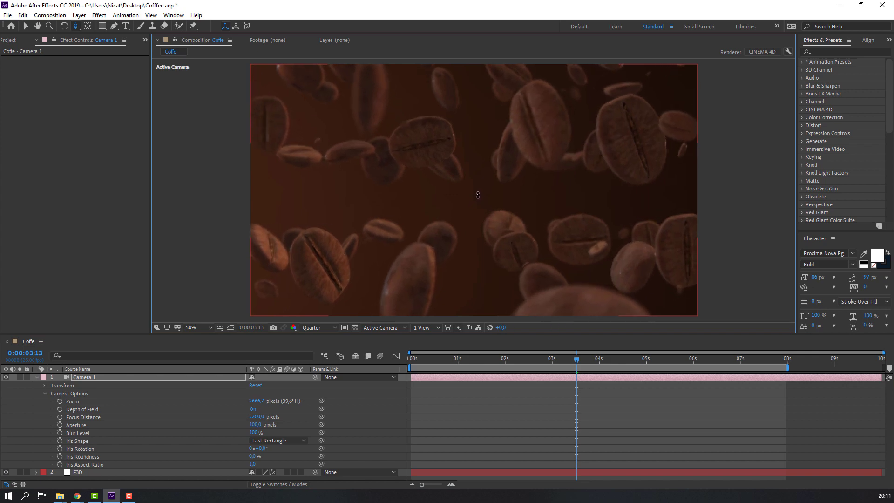
pyautogui.click(198, 327)
pyautogui.click(226, 174)
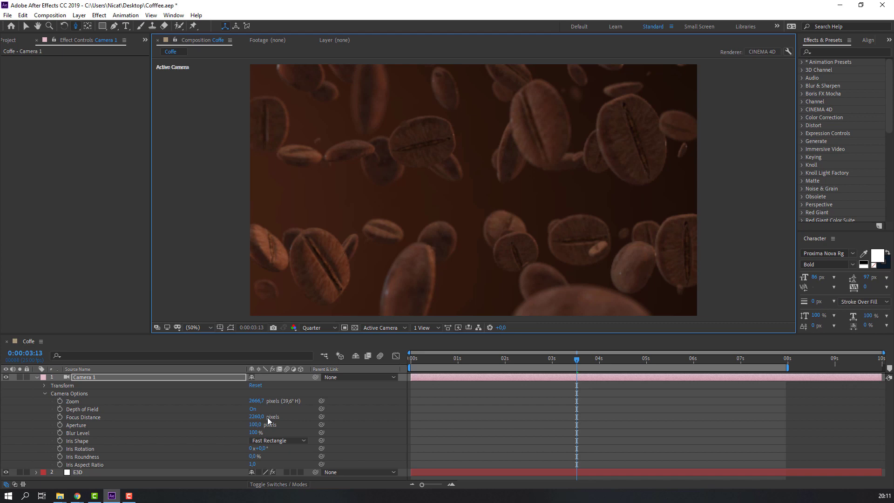
pyautogui.moveTo(262, 418)
pyautogui.mouseDown()
pyautogui.moveTo(245, 416)
pyautogui.moveTo(262, 416)
pyautogui.mouseUp()
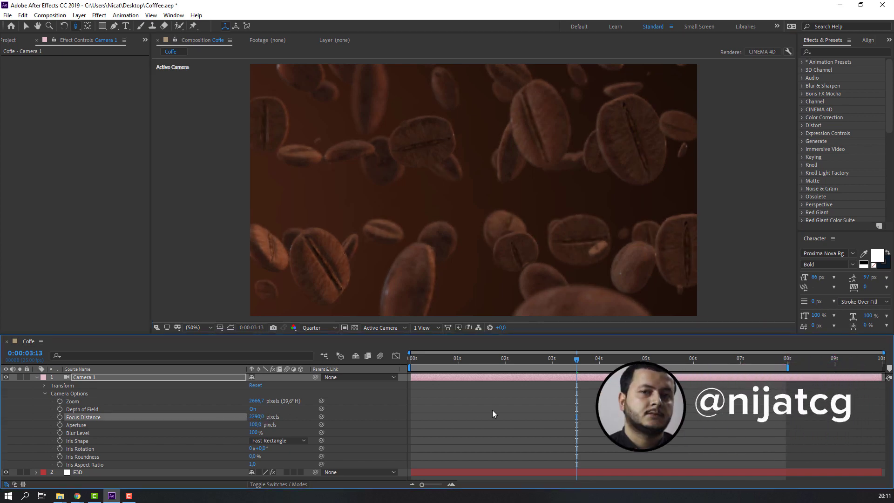
pyautogui.moveTo(437, 361); pyautogui.dragTo(638, 362)
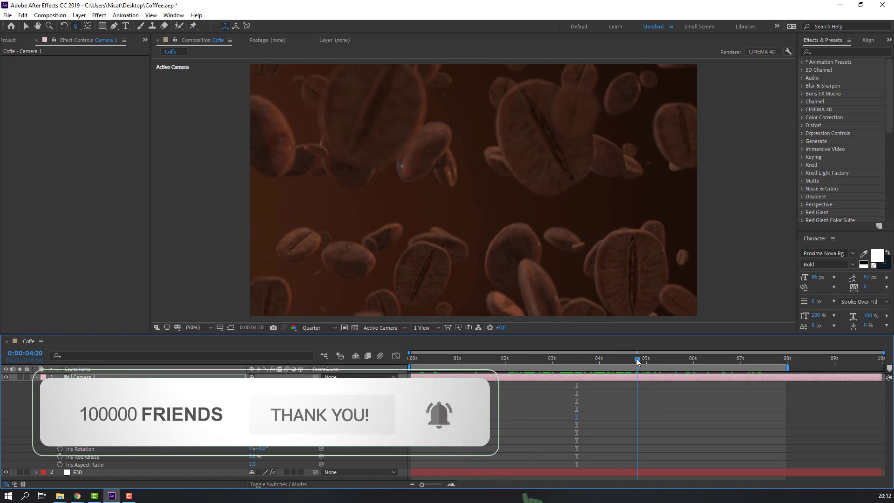